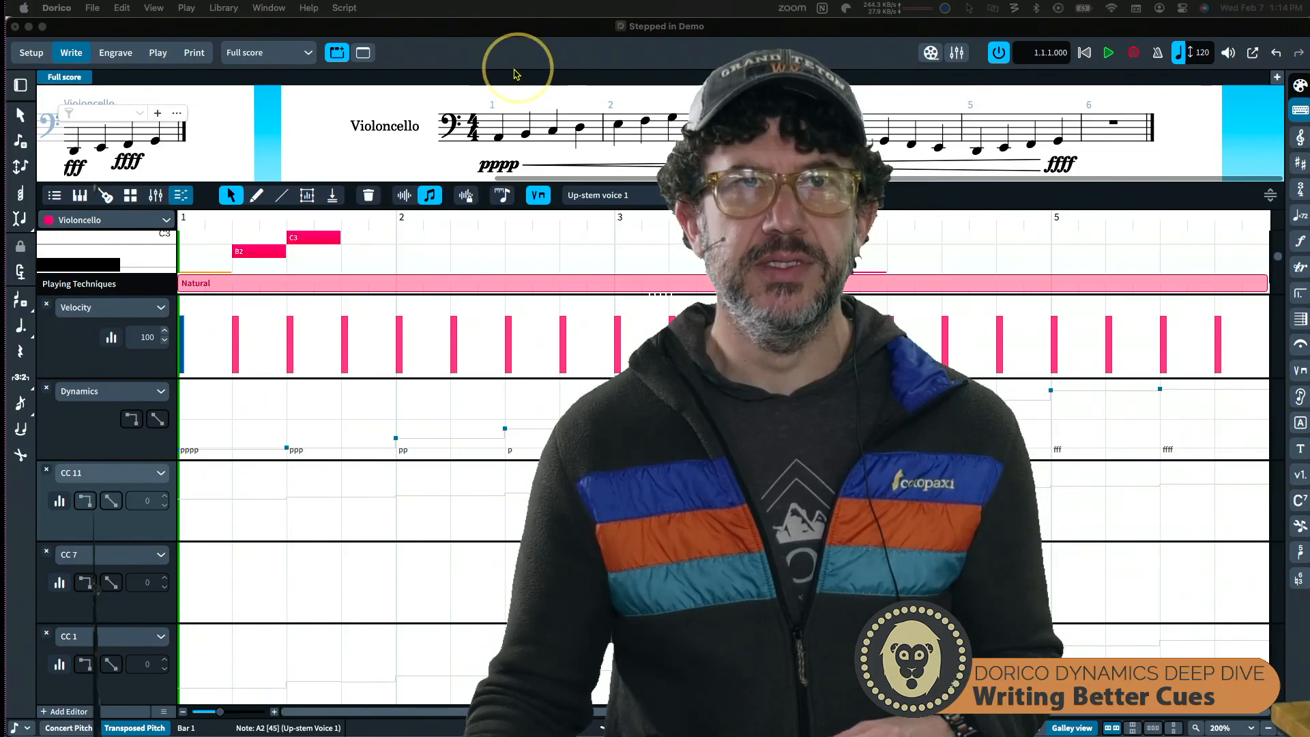
click(353, 28)
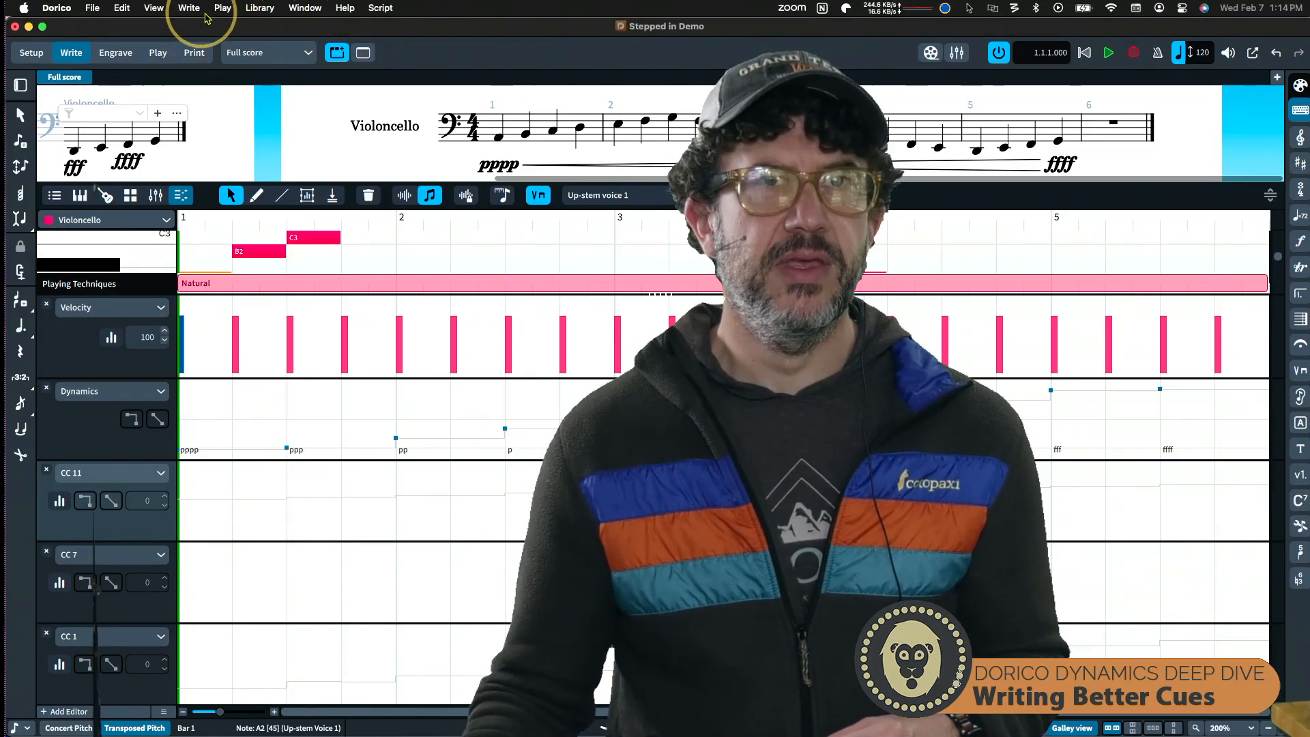
click(223, 8)
mouse_move(261, 10)
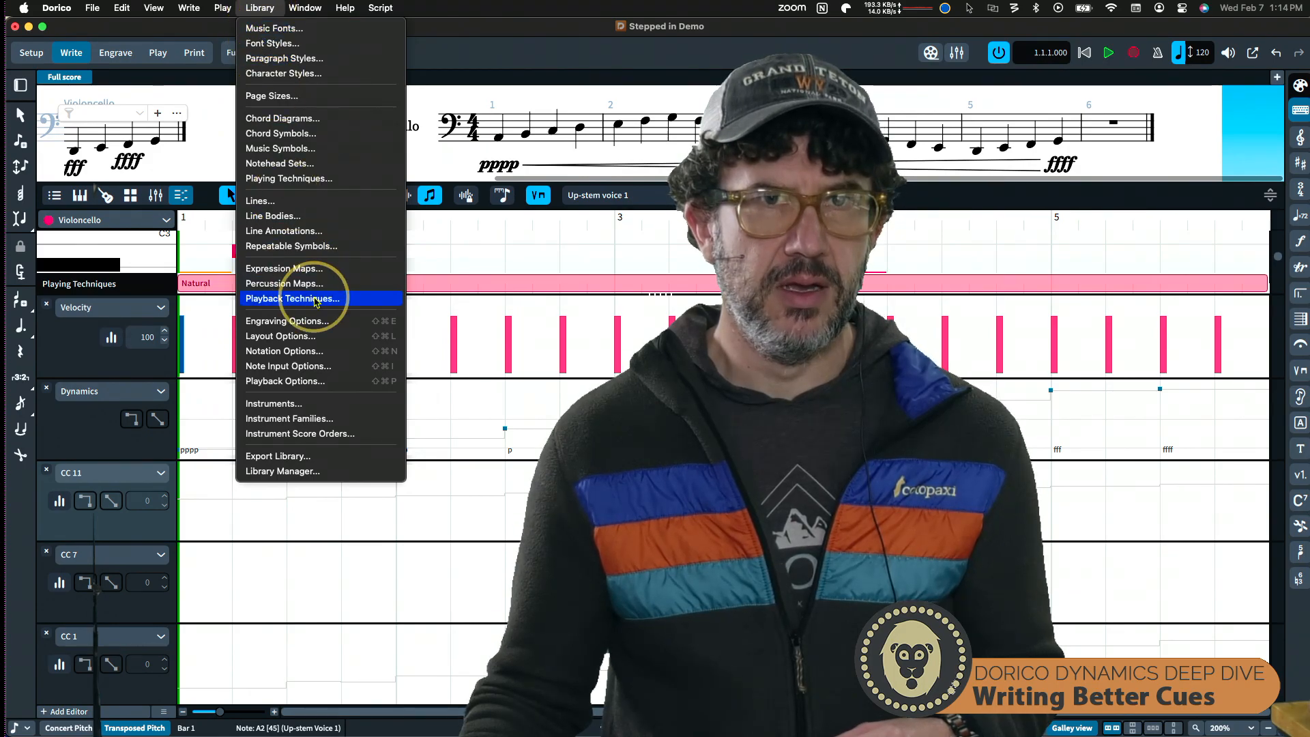
click(312, 387)
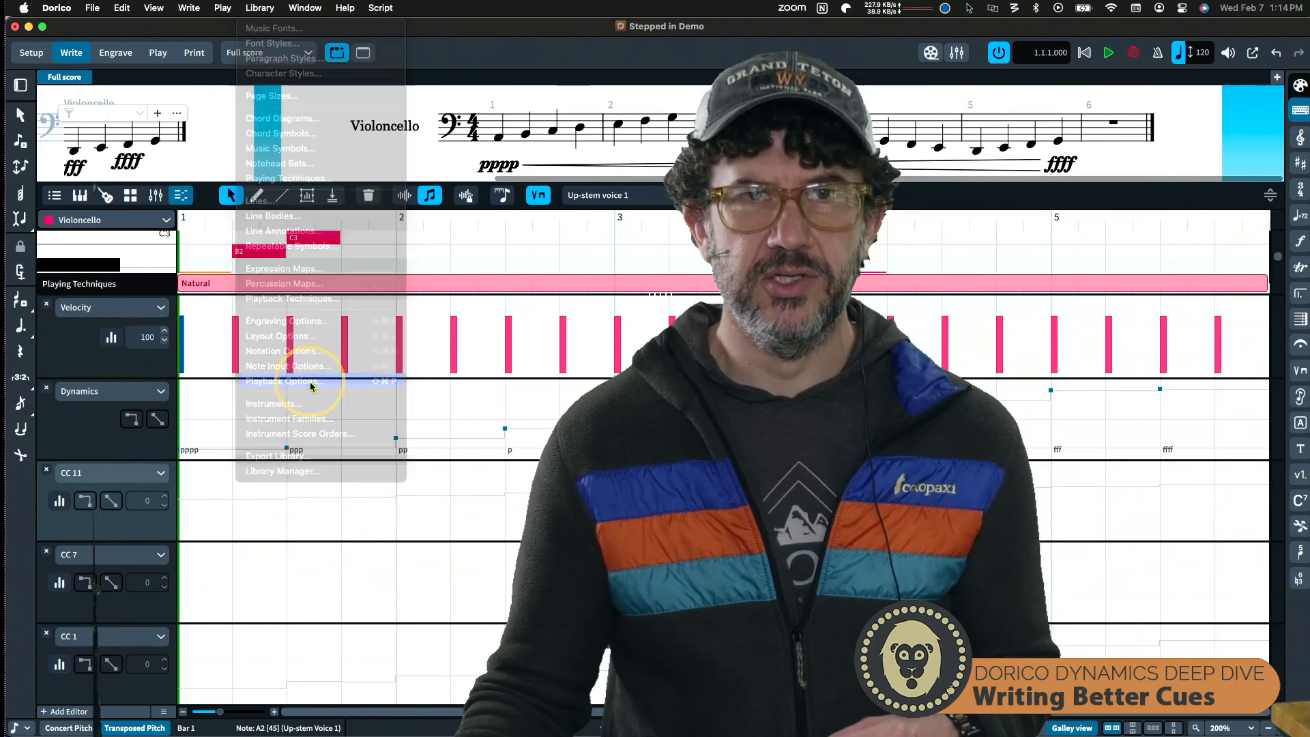
drag(600, 137, 286, 89)
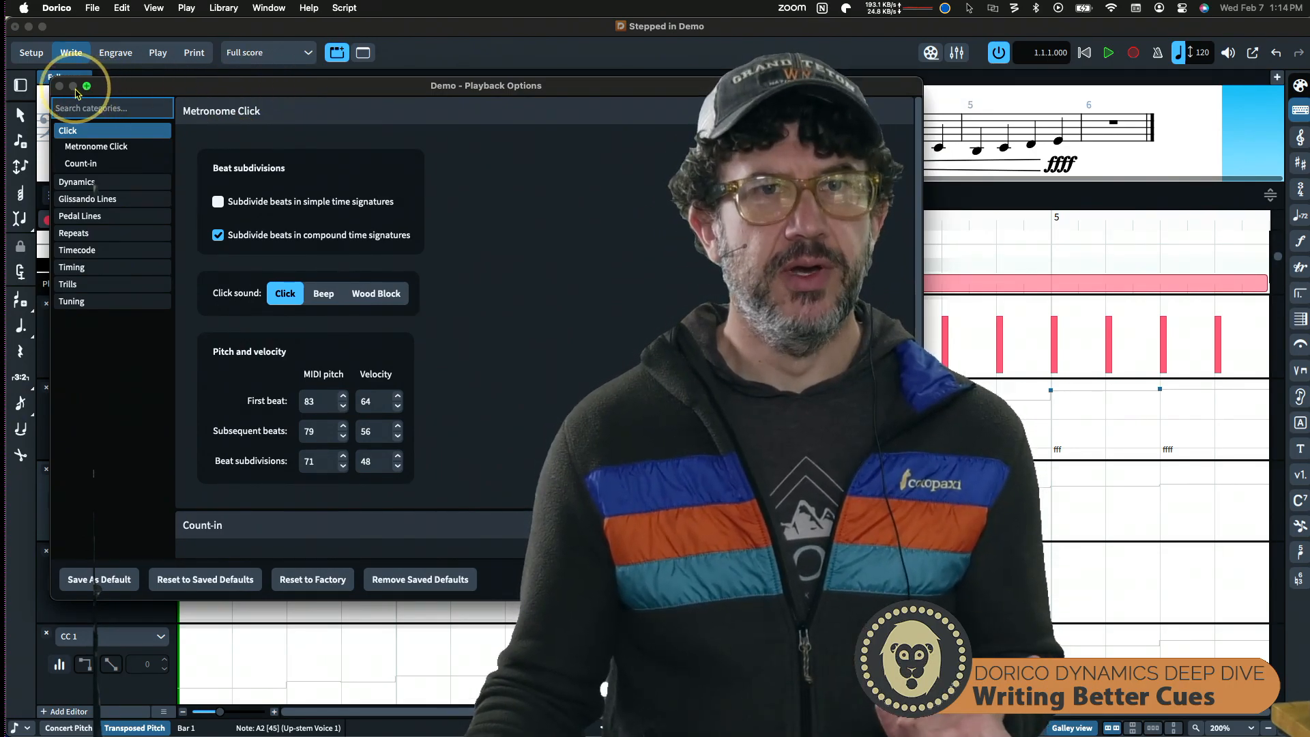
drag(491, 88, 845, 83)
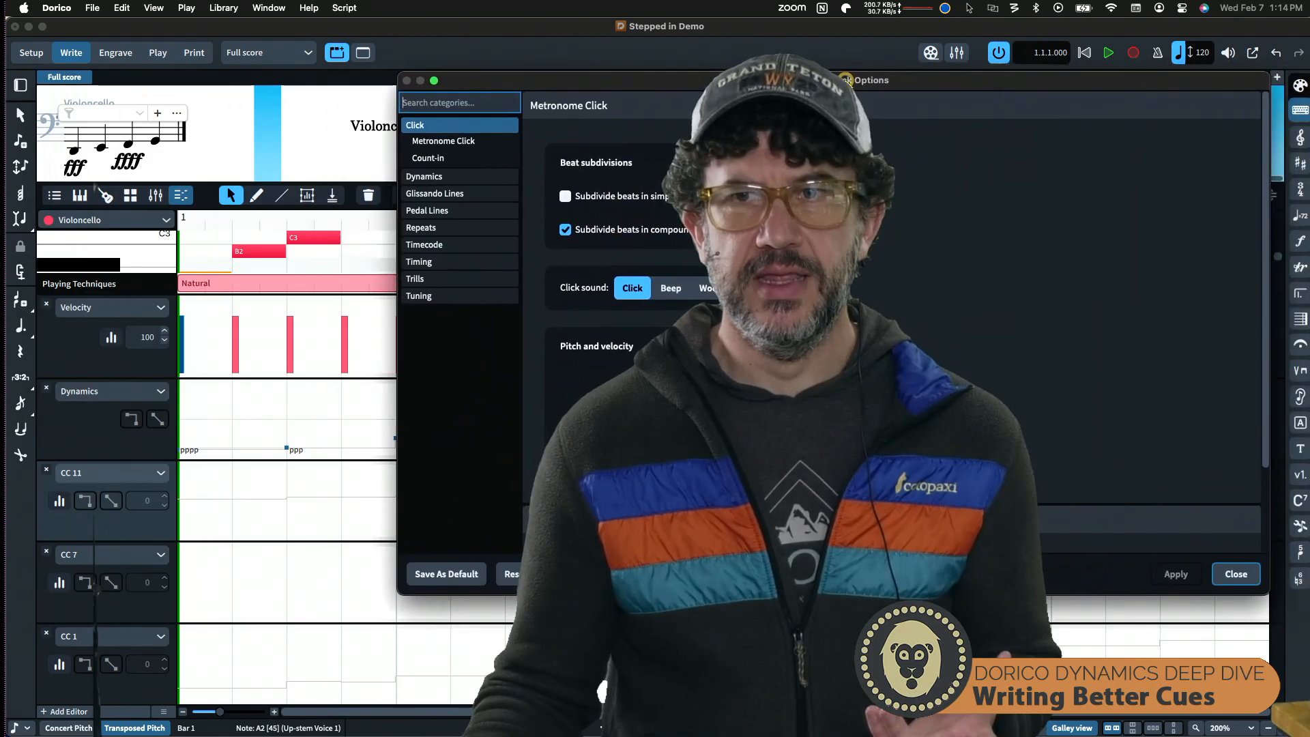
click(1238, 580)
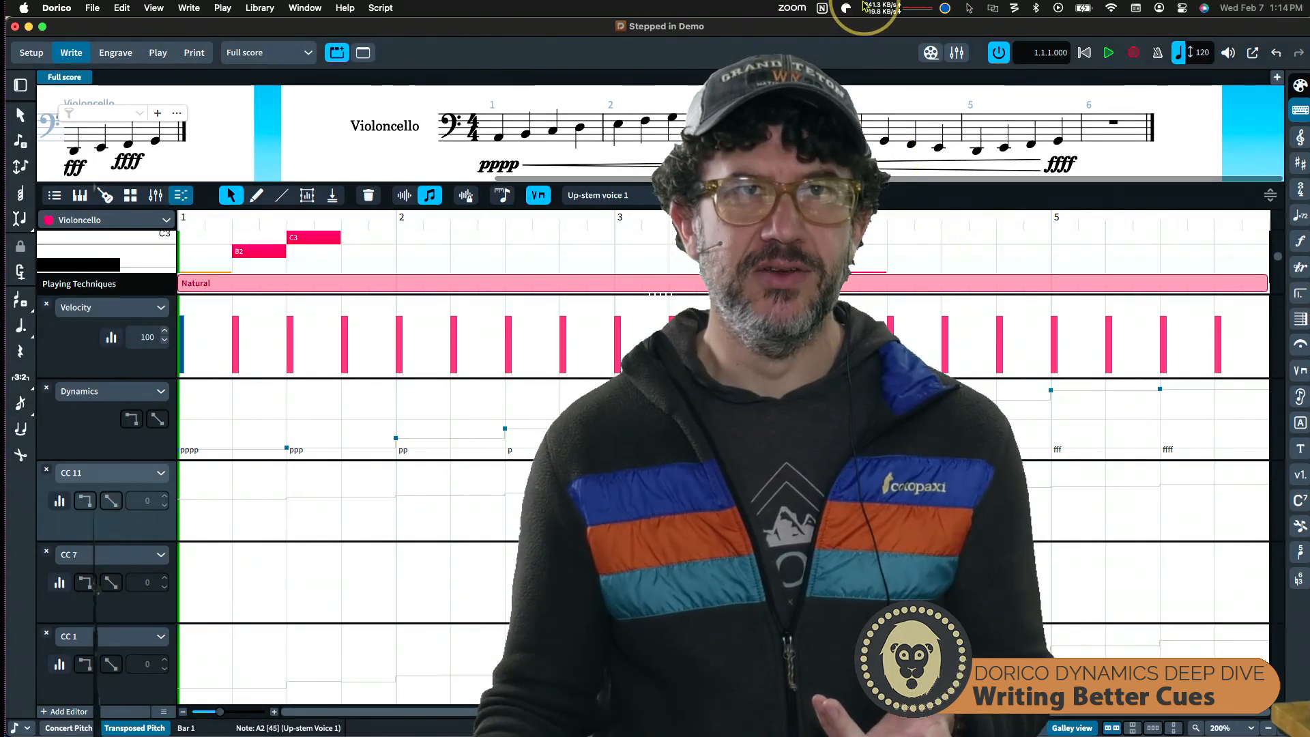
click(260, 8)
mouse_move(221, 10)
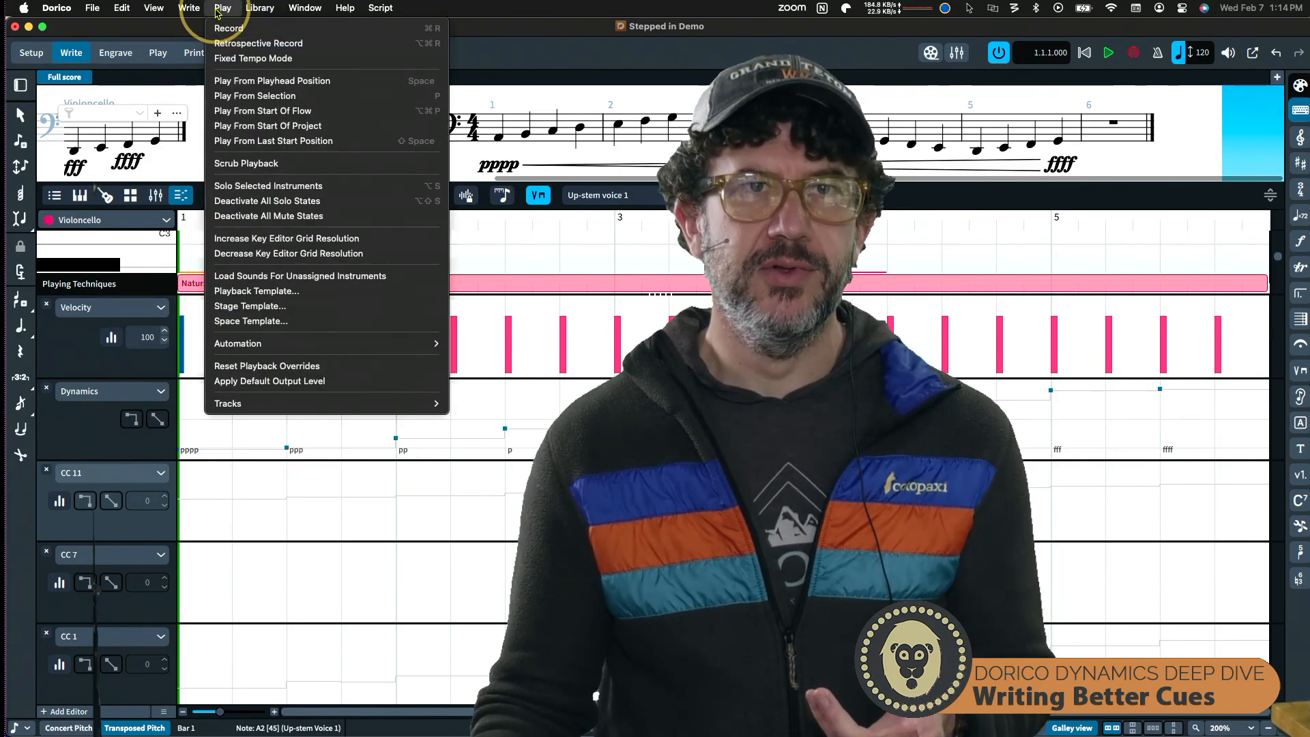
click(142, 28)
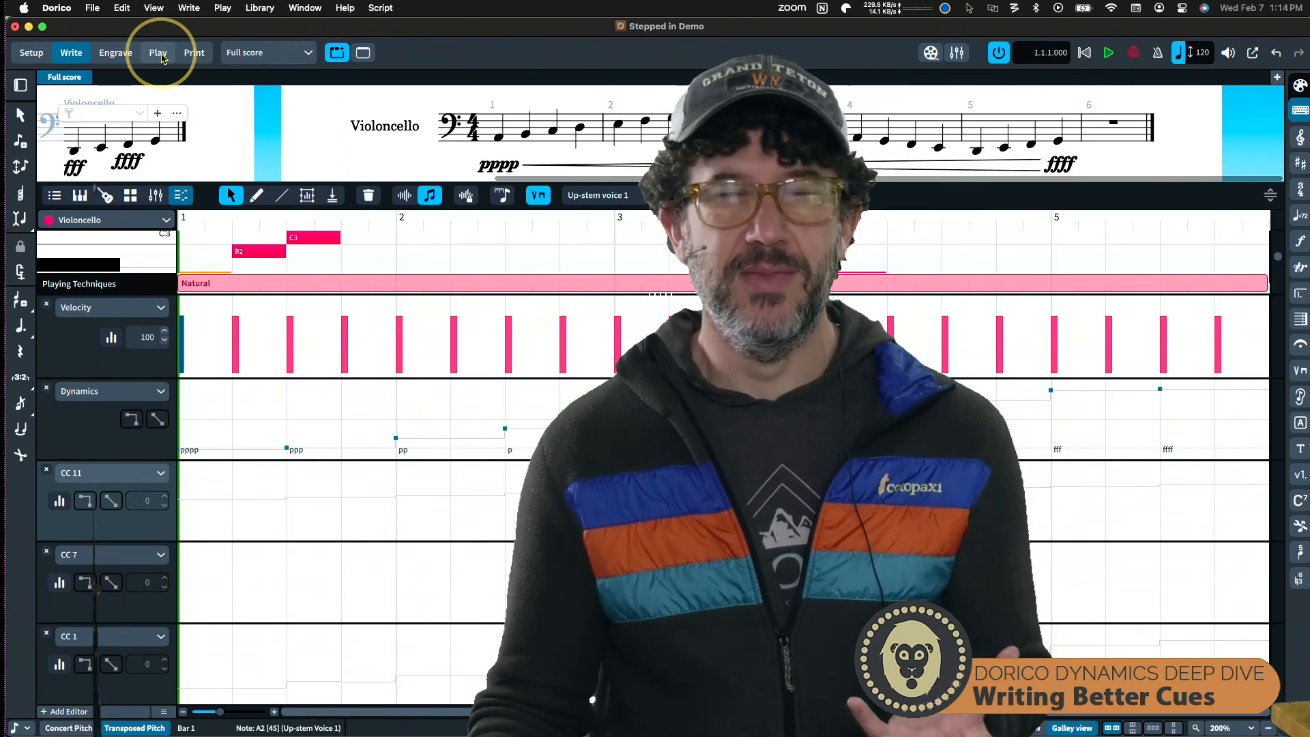
Step: Turn off the secondary dynamic for the Natural base switch in the violoncello's Symphony Series expression map
click(158, 53)
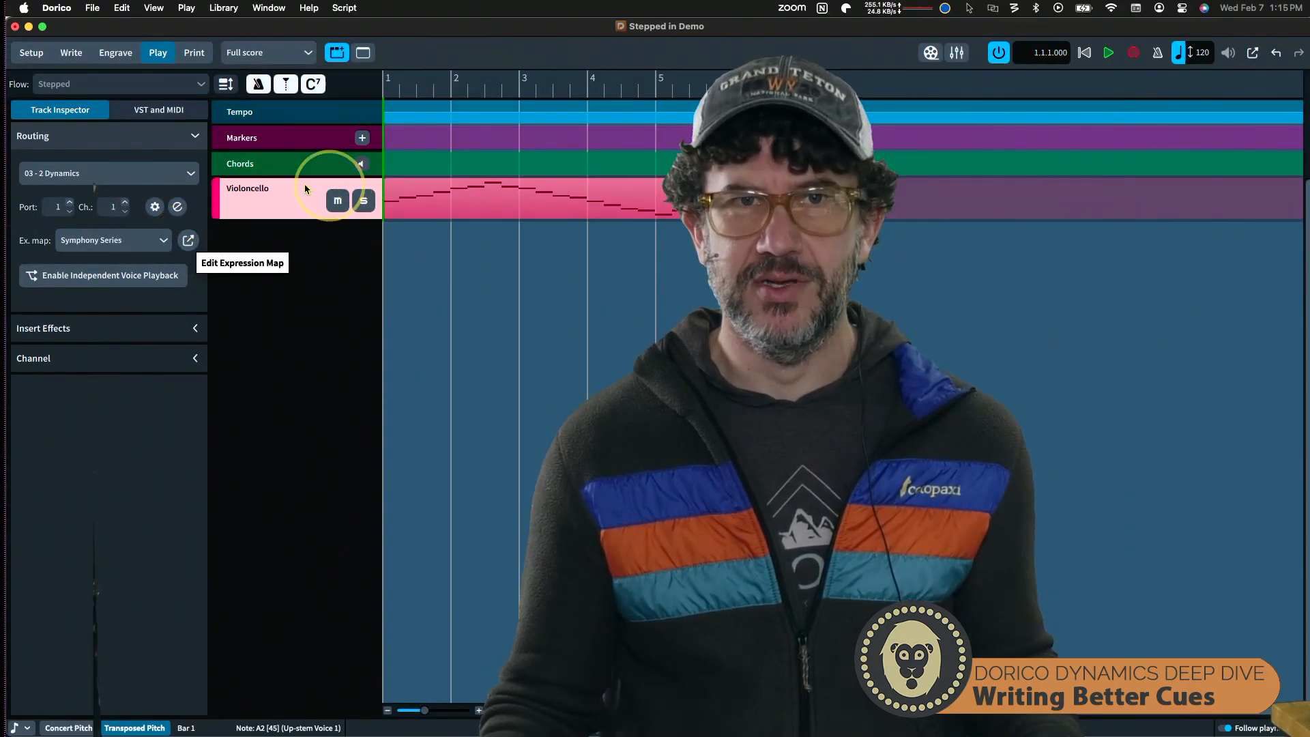
click(188, 241)
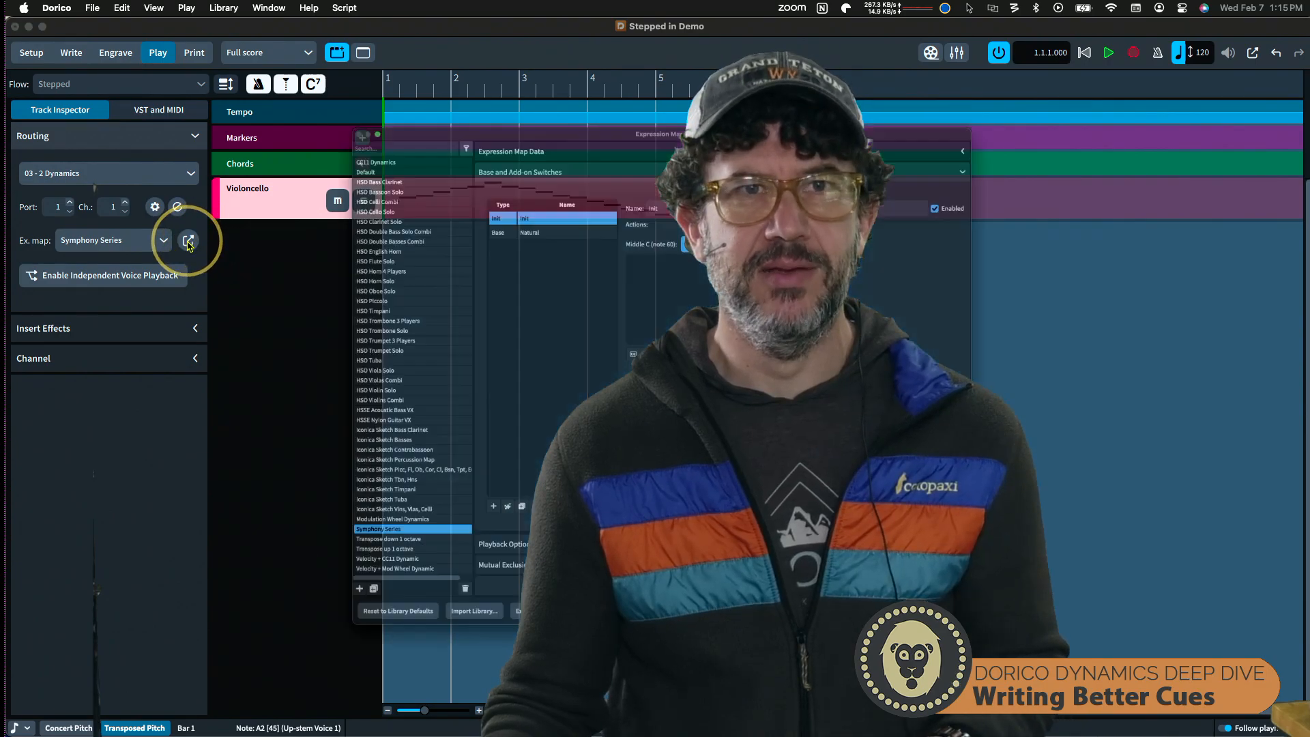
drag(567, 52, 431, 44)
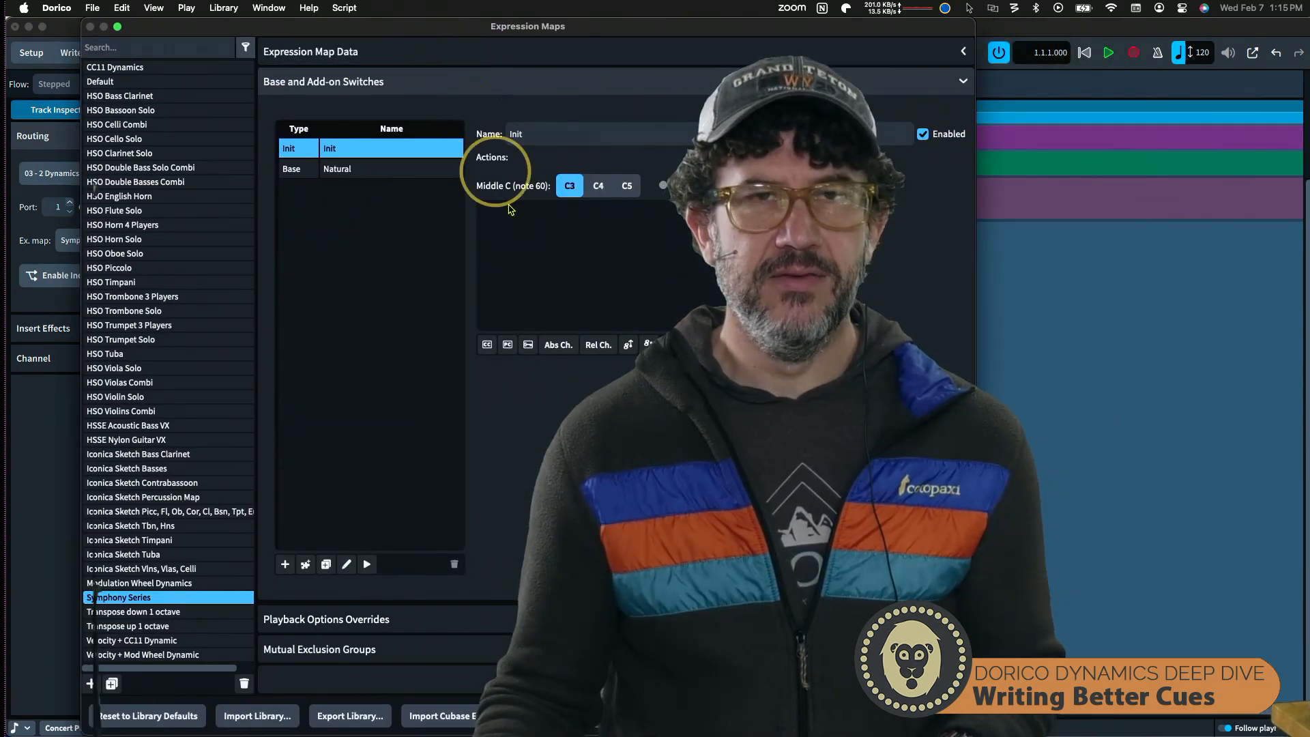
drag(569, 33, 619, 26)
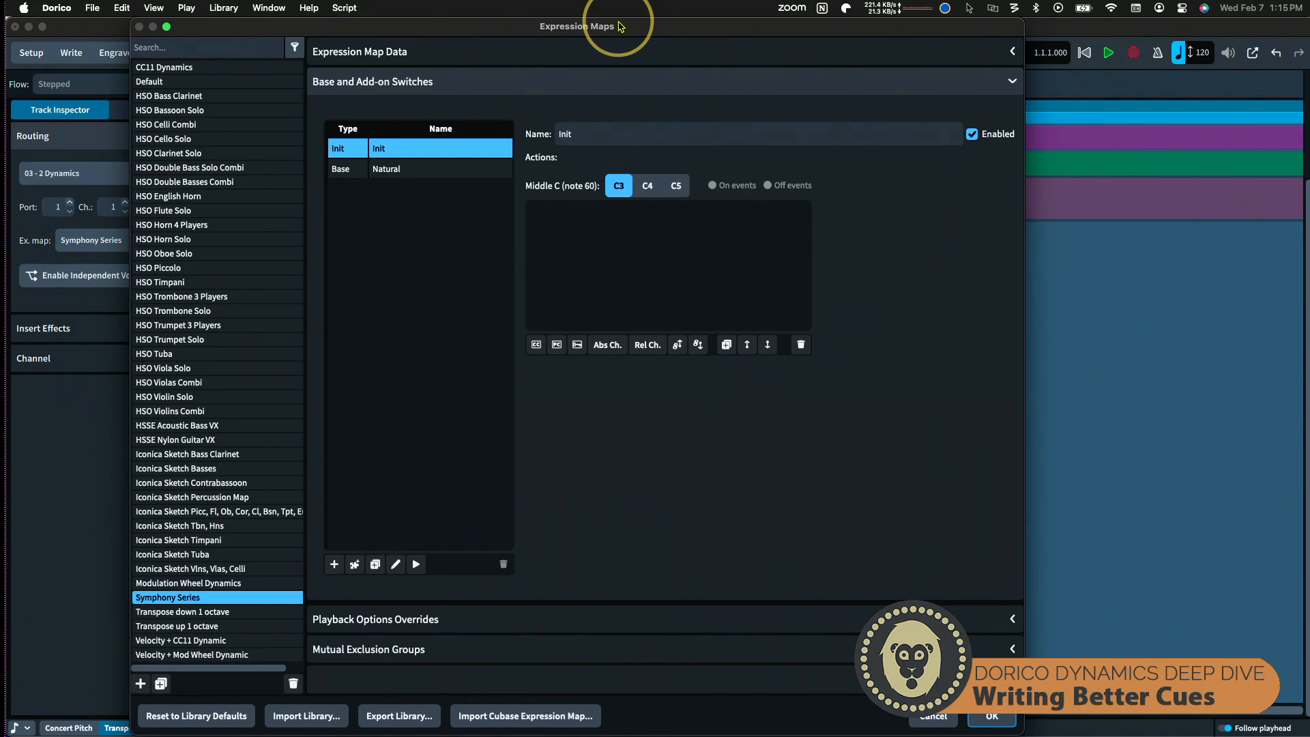
click(399, 169)
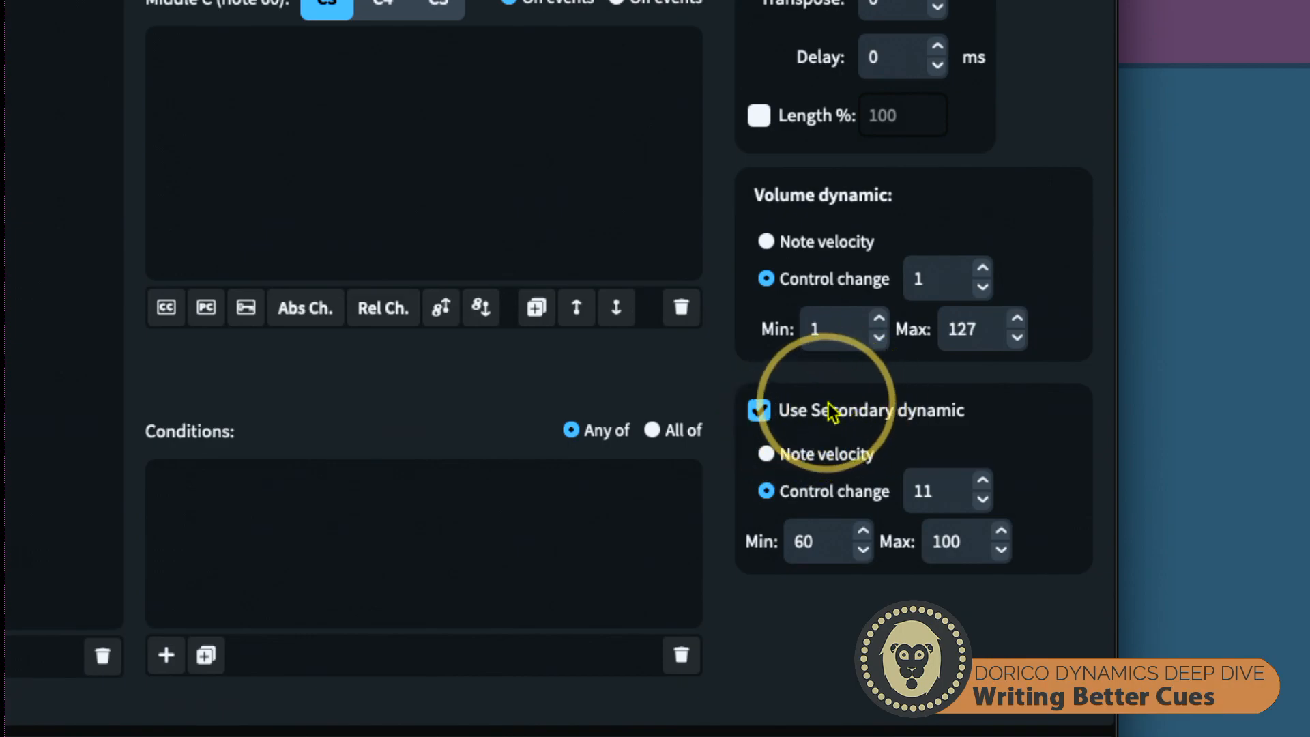
click(759, 411)
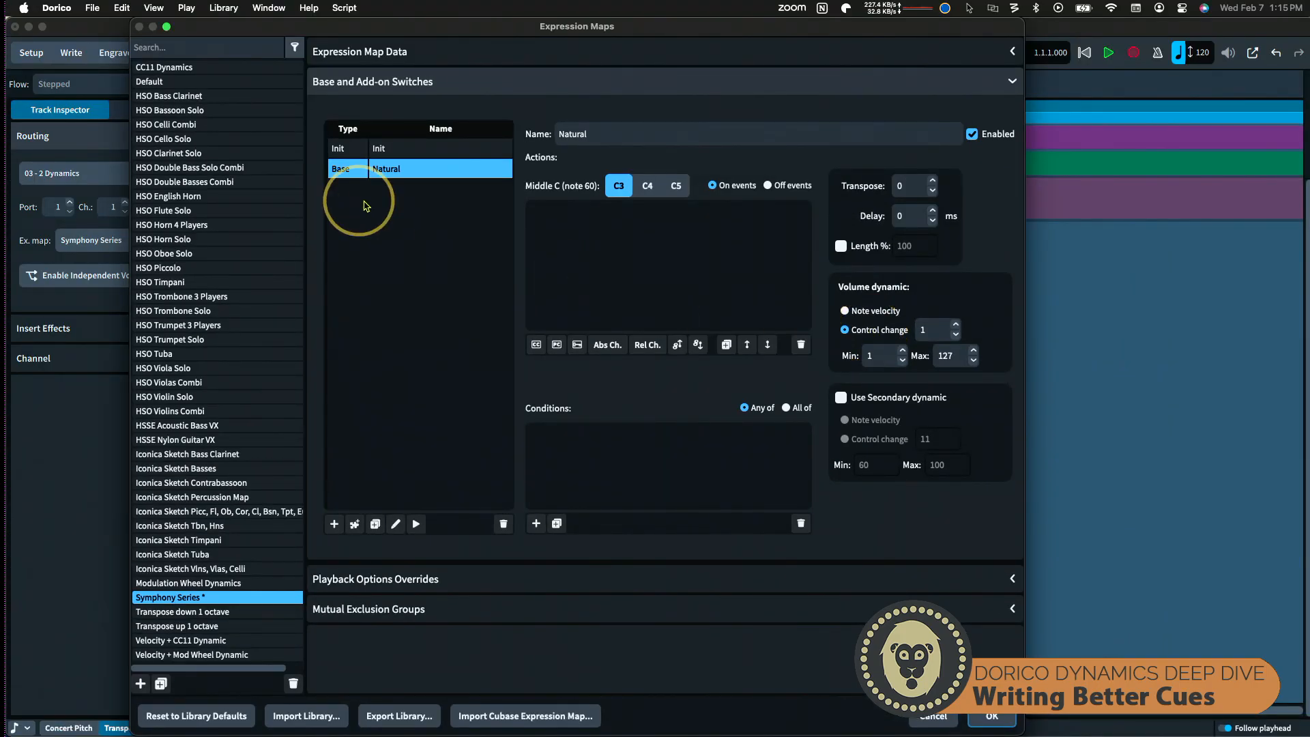
click(992, 716)
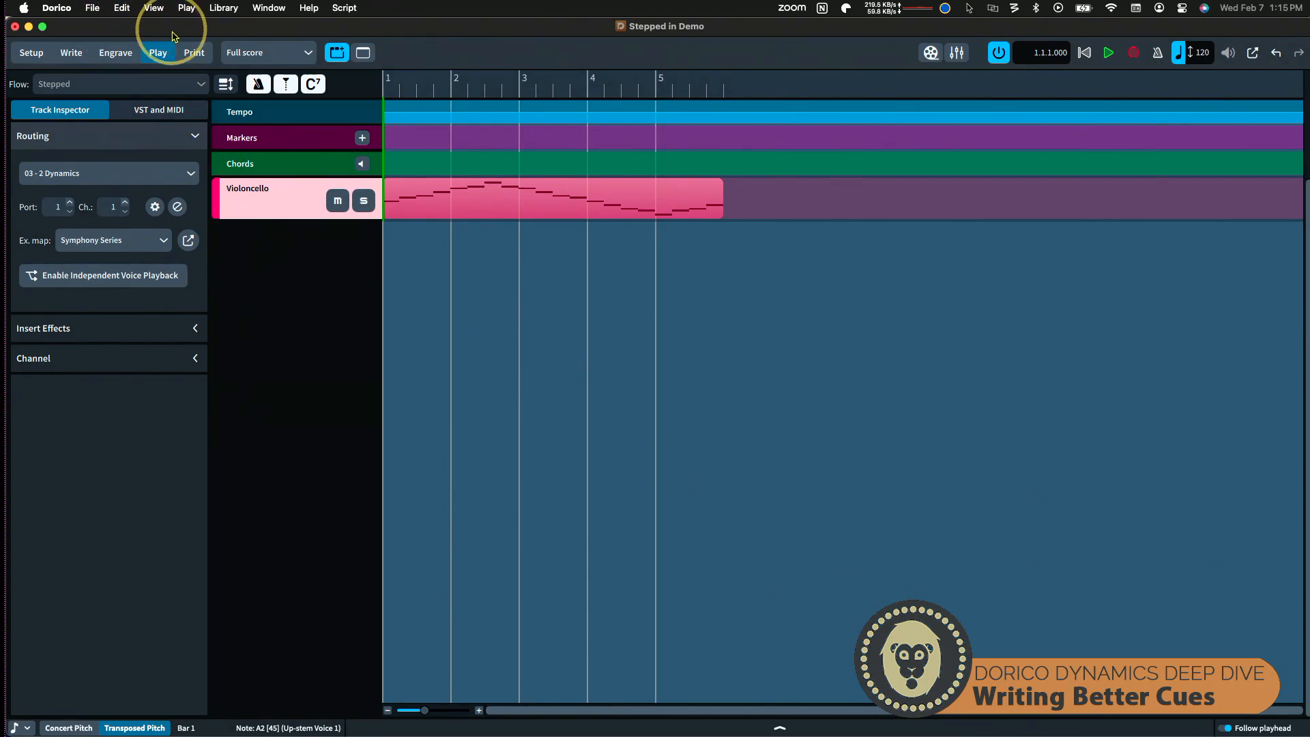
Step: Return to Write mode and step through the violoncello notes from the first note to the ffff note in bar 5
click(71, 53)
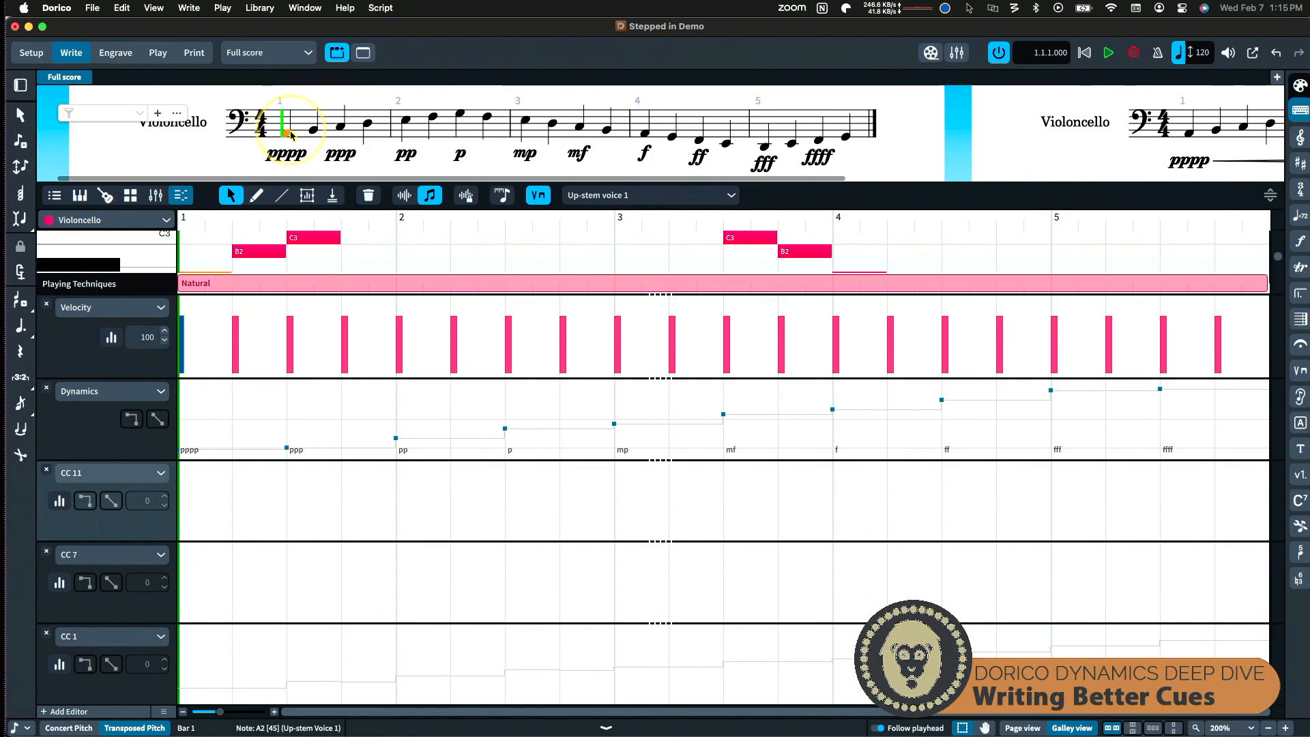
key(Right)
key(Right)
key(Right)
key(Right)
key(Right)
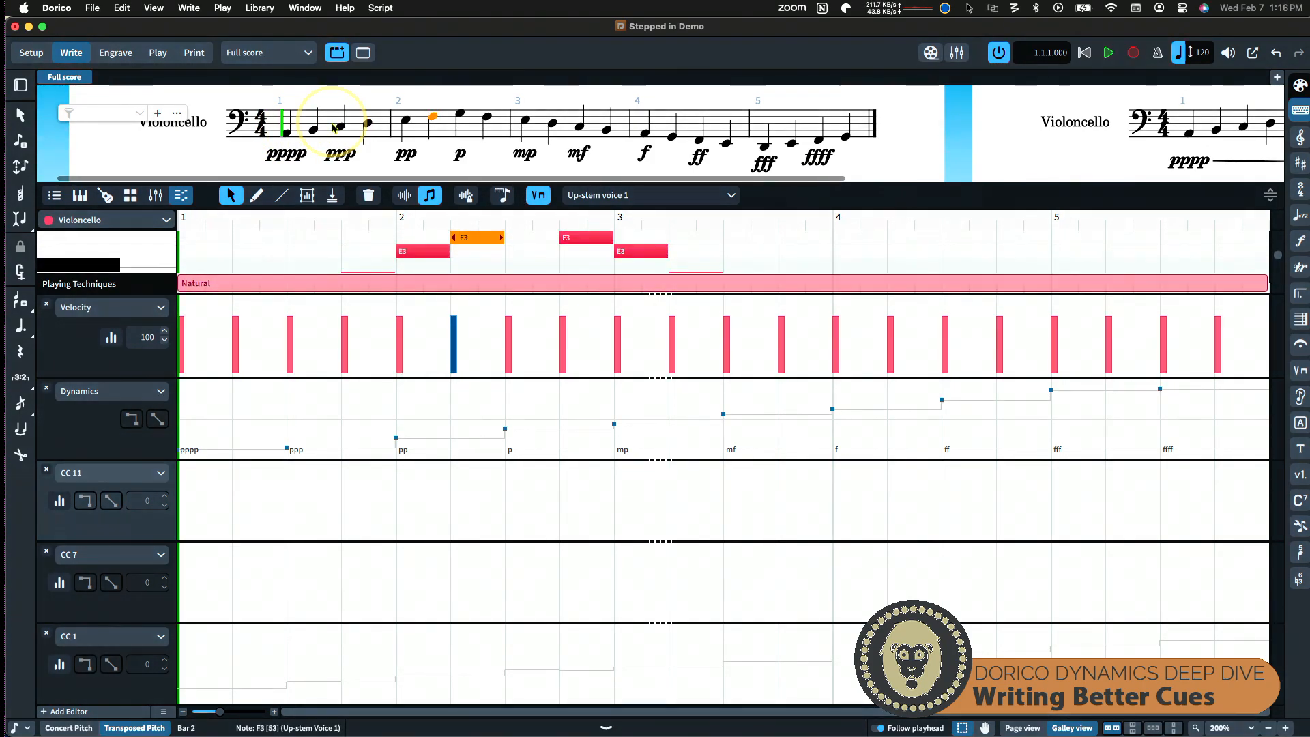
key(Right)
key(Right)
key(Right)
key(Right)
key(Right)
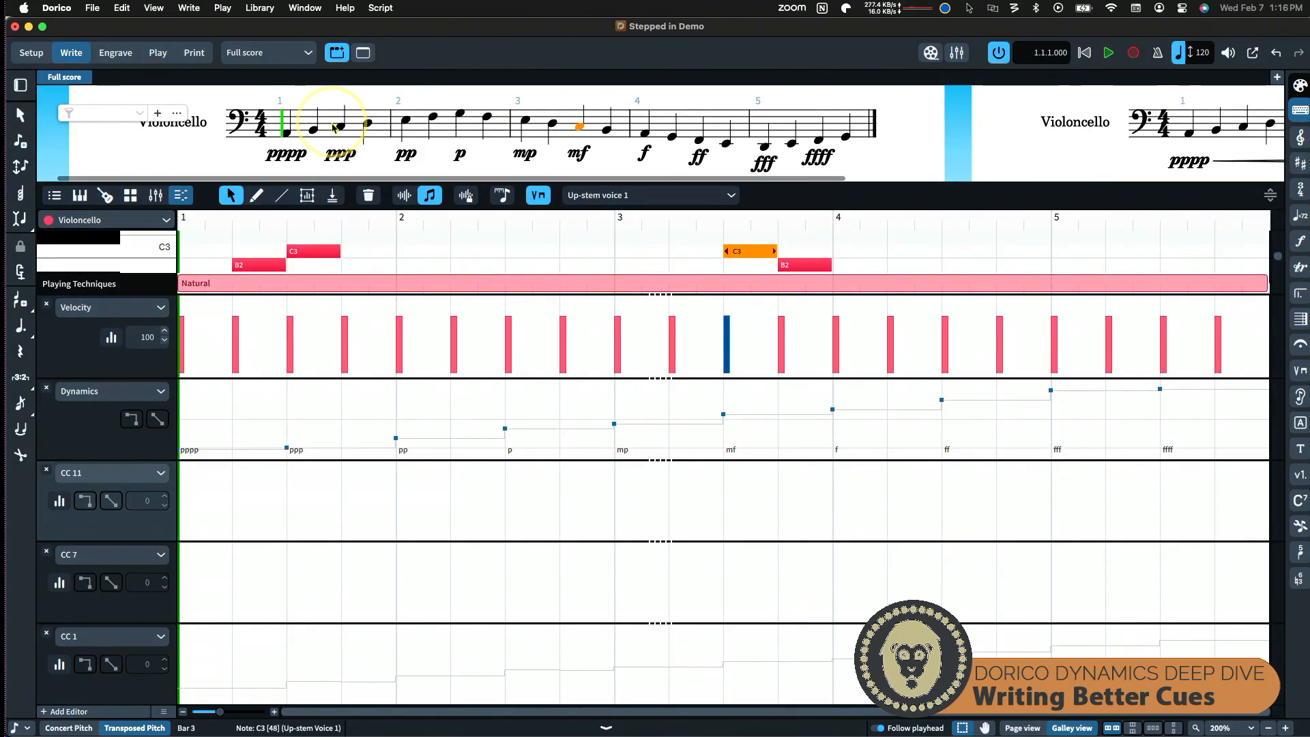
key(Right)
key(Right)
key(Right)
key(Right)
key(Right)
key(Right)
key(Right)
key(Right)
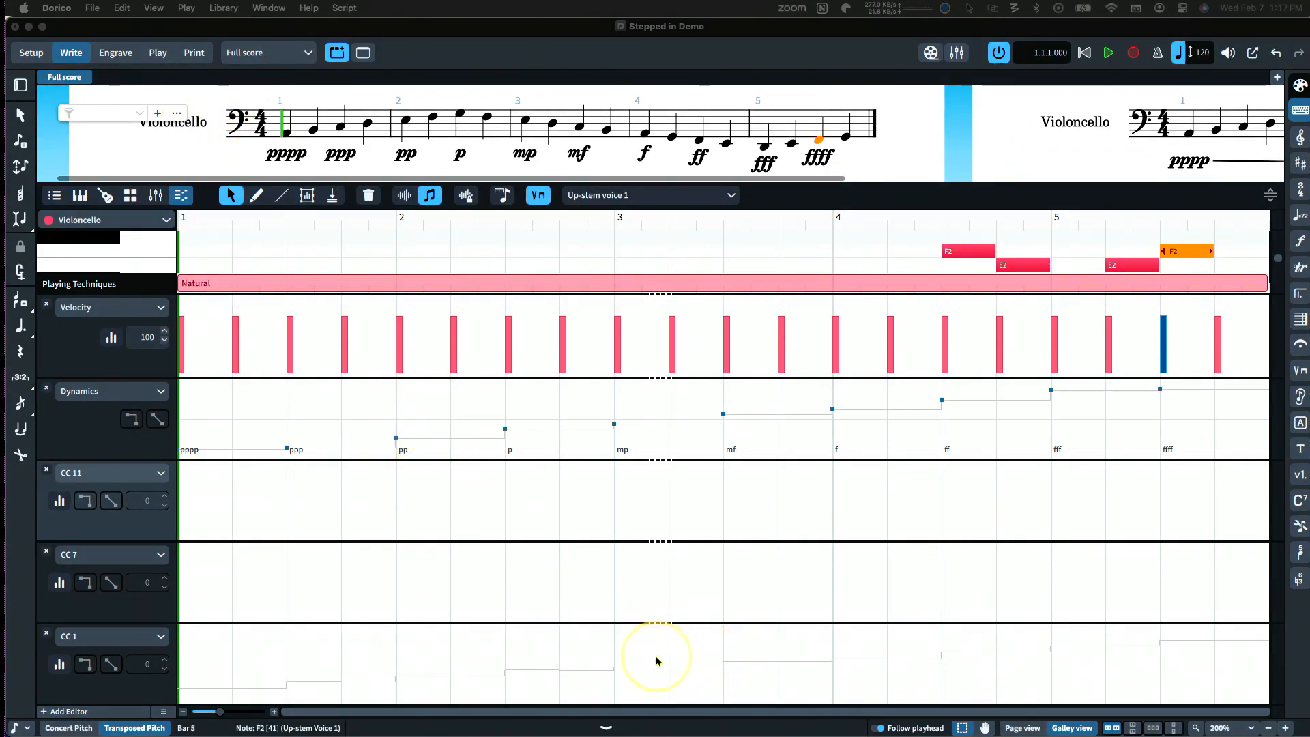
click(186, 7)
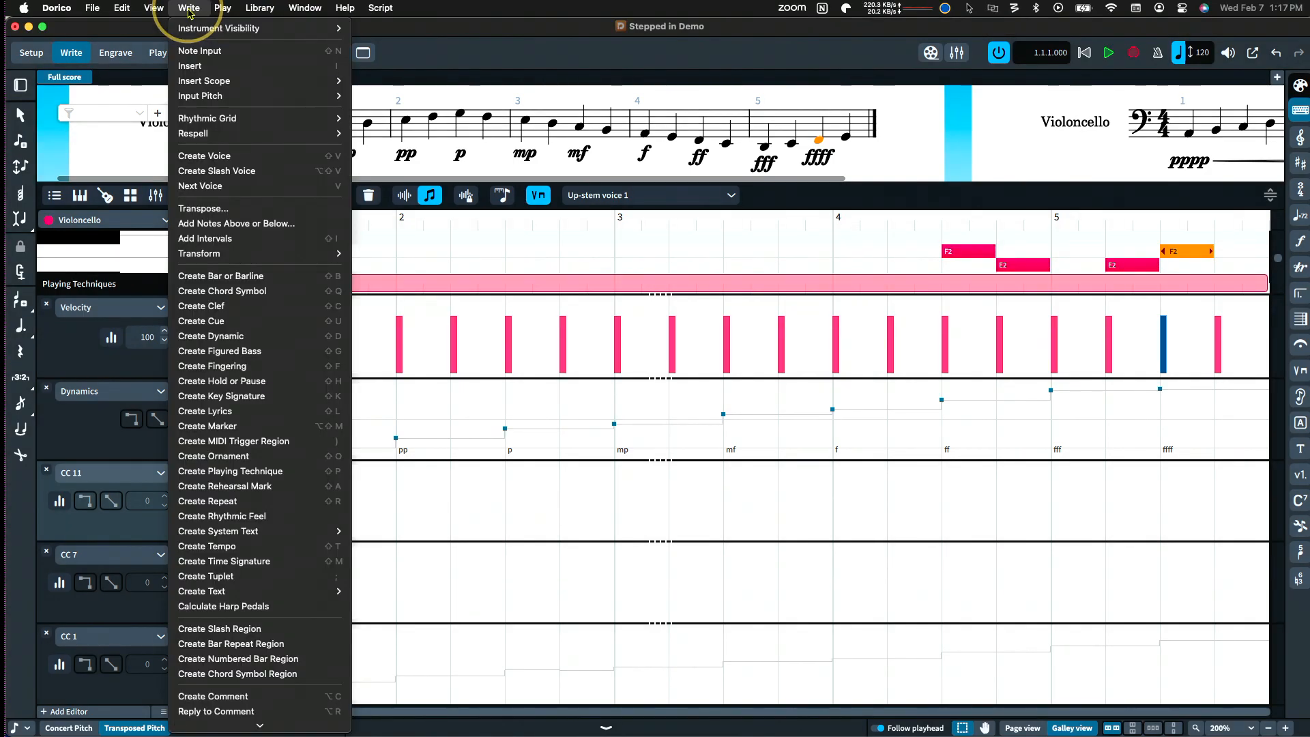
click(119, 8)
key(Escape)
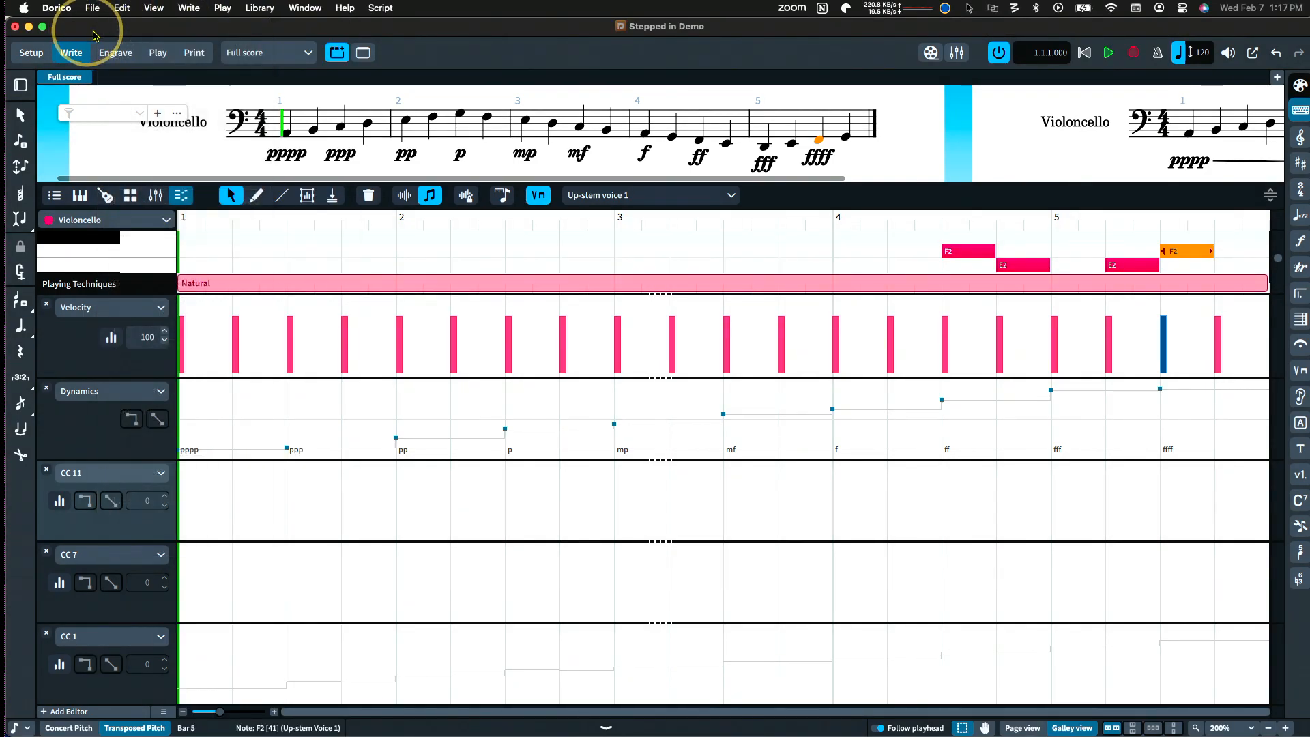
Step: Set the Natural switch's volume dynamic to control change 11 in the violoncello's Symphony Series expression map, and return to Write mode
click(163, 57)
click(188, 240)
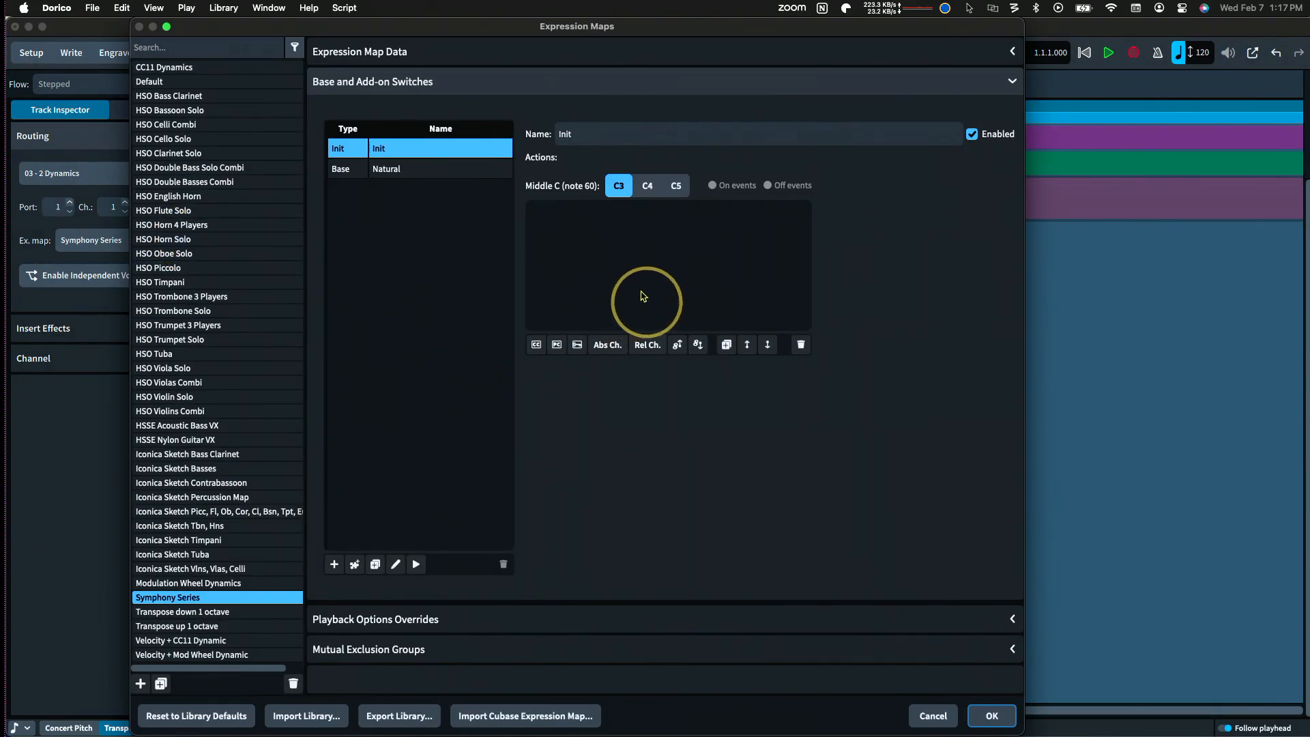
click(417, 172)
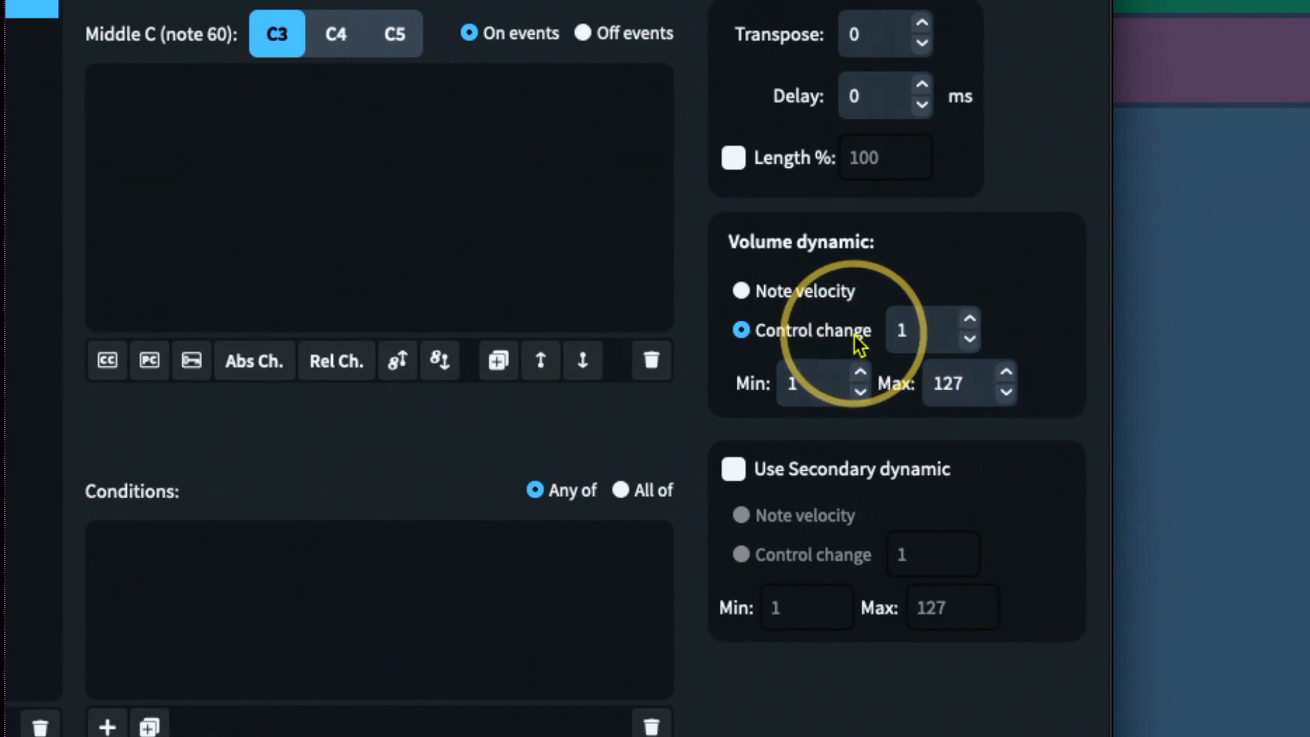
click(970, 318)
key(Delete)
text(10)
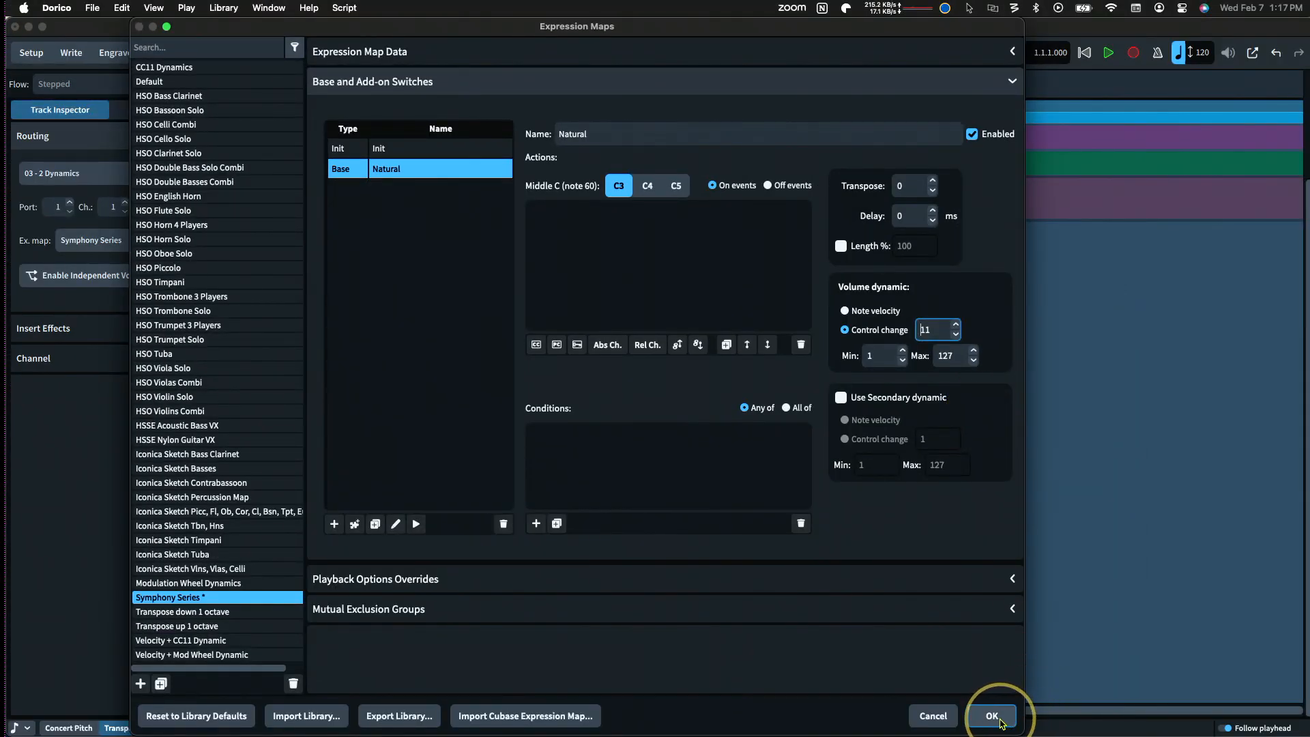
click(991, 716)
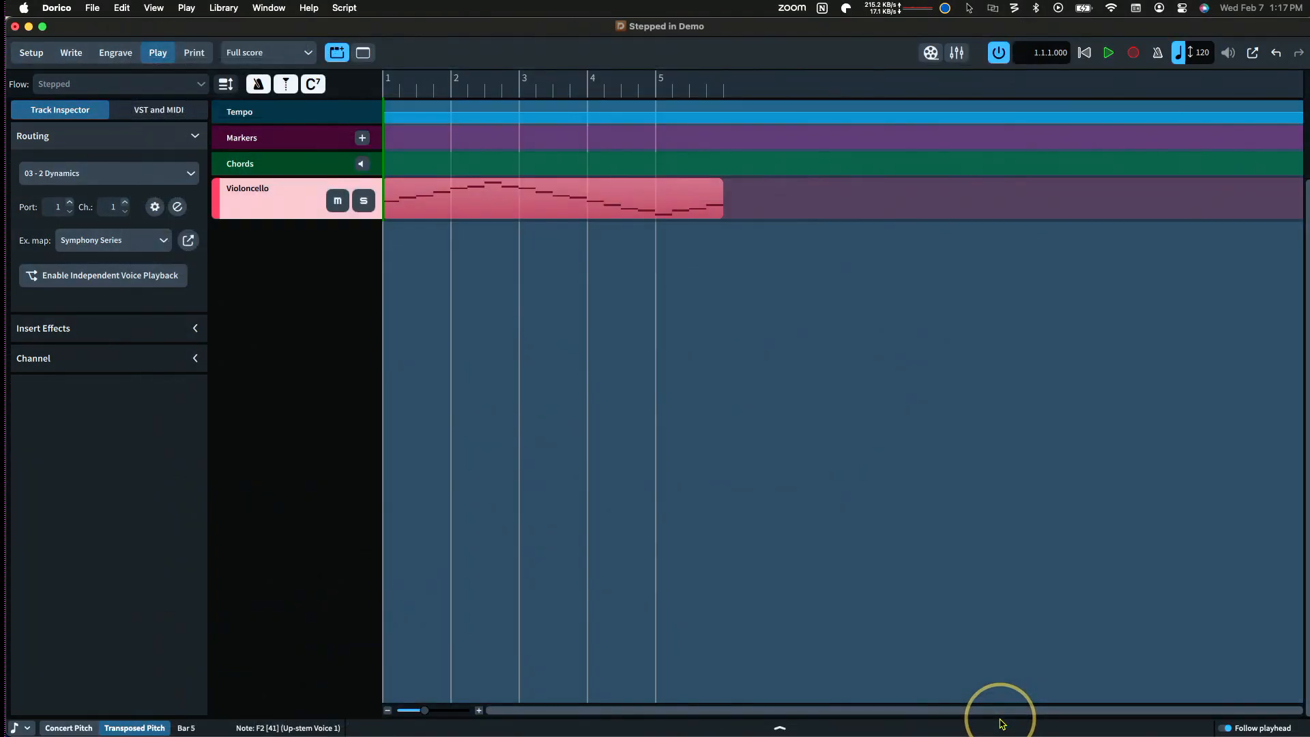
click(72, 54)
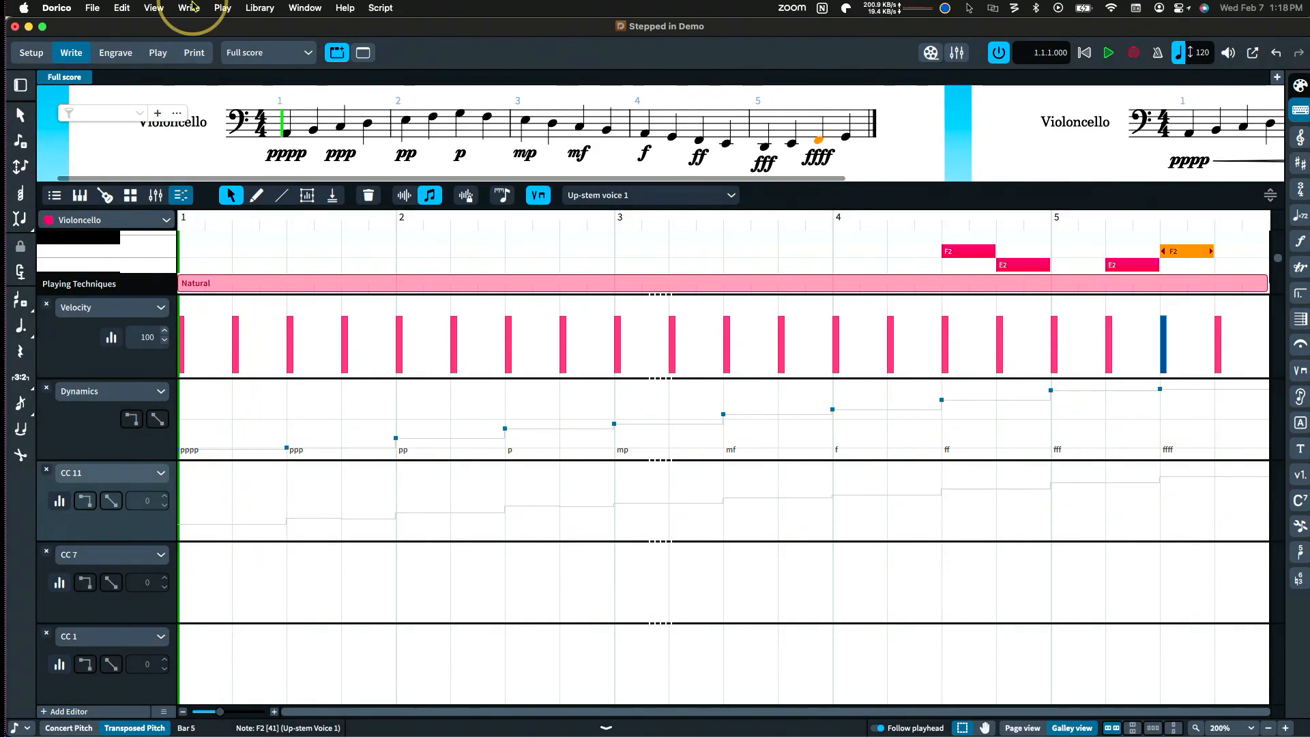
Step: Enable the secondary dynamic for the Natural switch in the violoncello's expression map and set it to control change 1
click(163, 54)
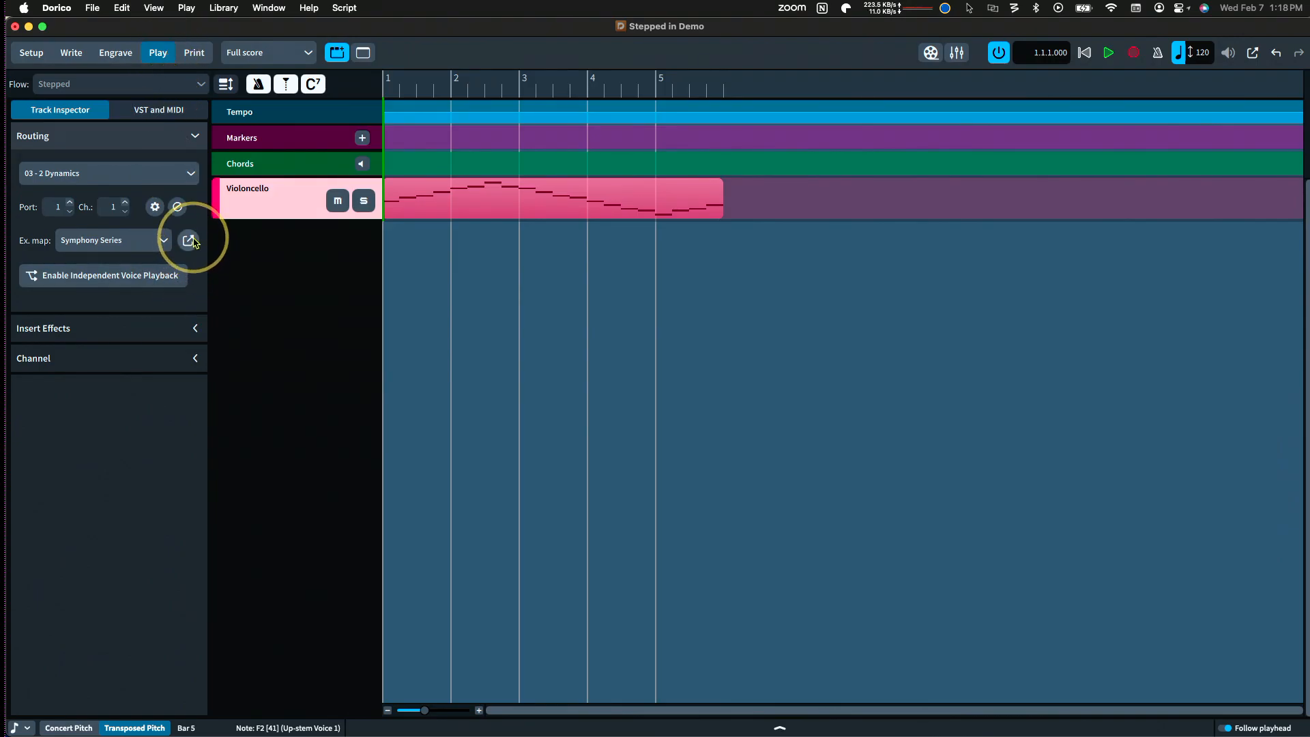
click(193, 241)
click(437, 171)
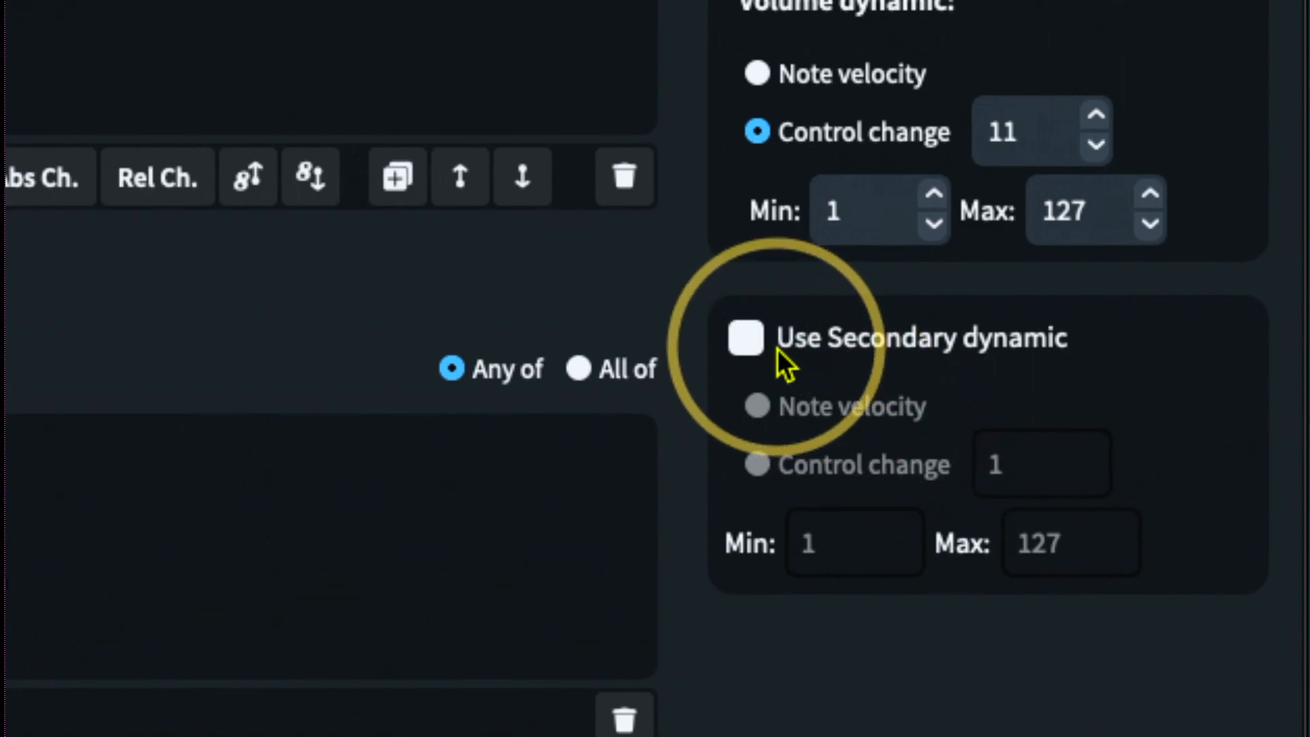
click(747, 337)
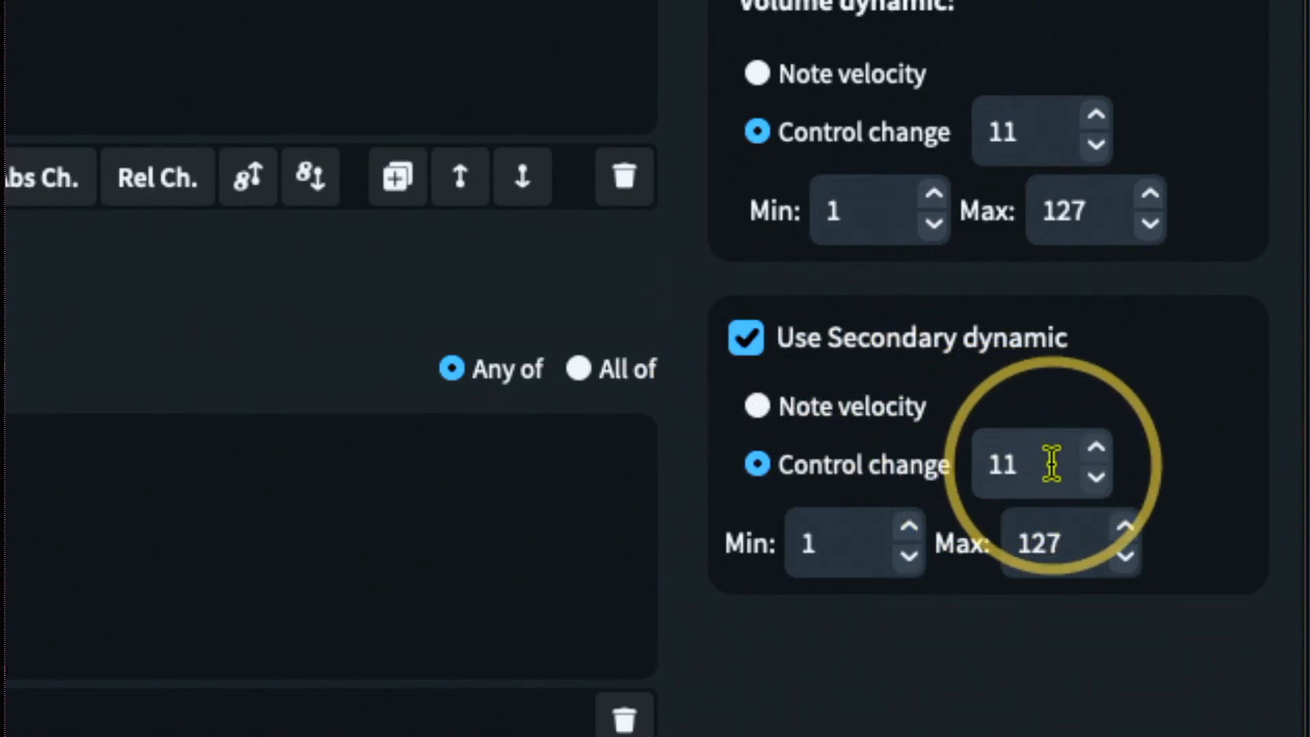
drag(1095, 480, 1095, 480)
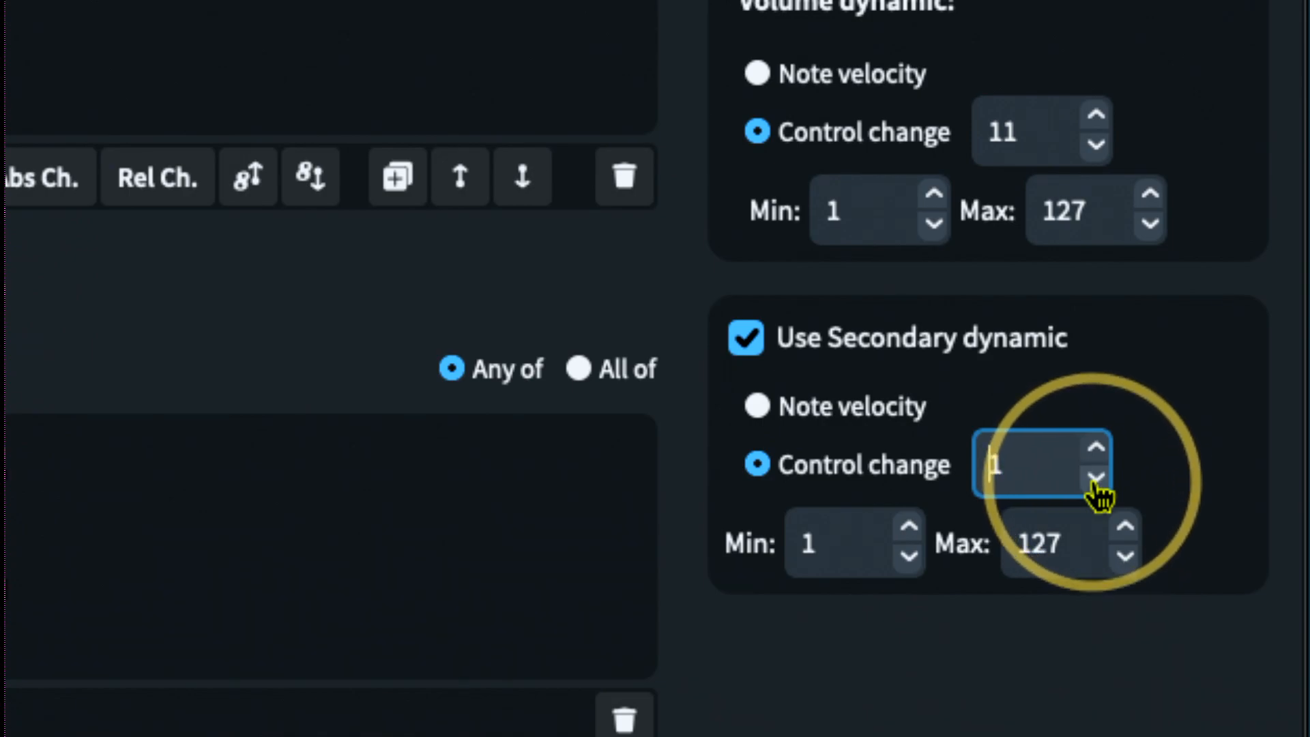
Step: Set the Natural switch's primary volume dynamic to control change 1
click(1096, 144)
click(1097, 145)
click(1097, 144)
click(1096, 145)
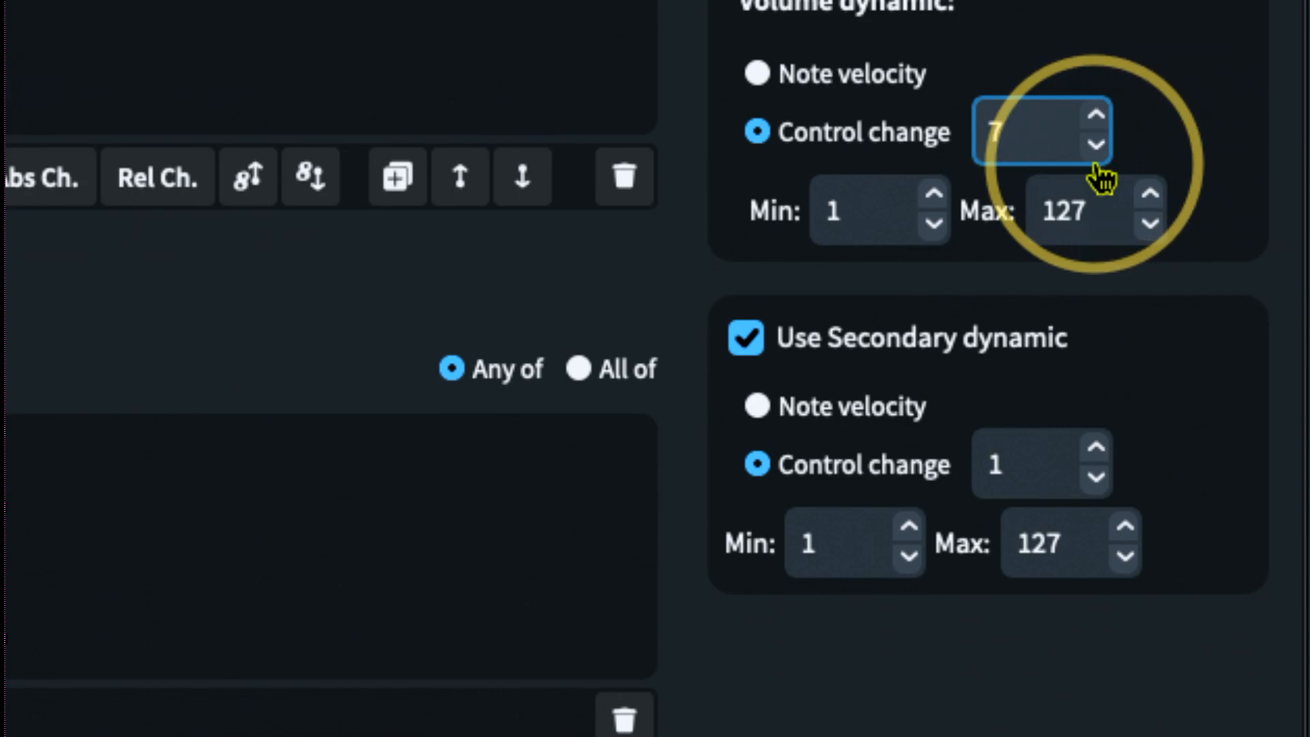
click(1096, 163)
click(1095, 162)
click(1096, 162)
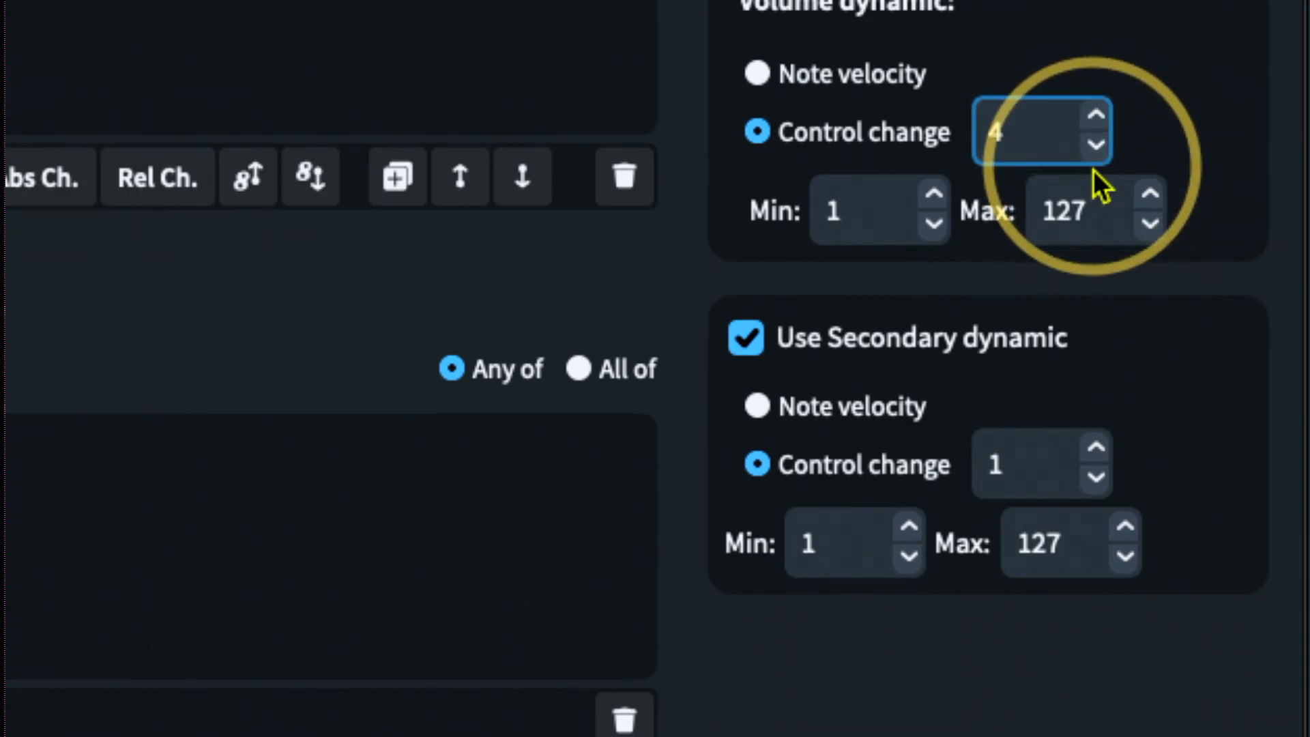
click(1096, 145)
click(1095, 145)
click(1095, 145)
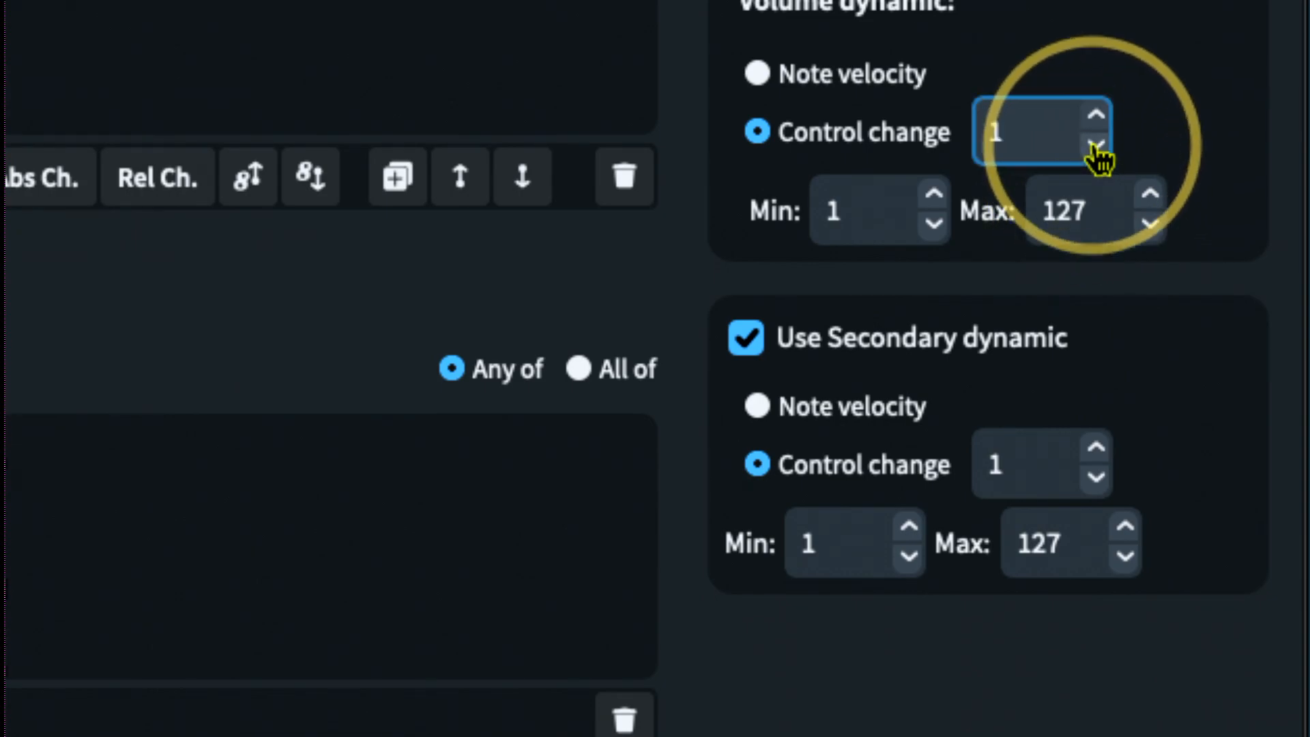
Step: Set the Natural switch's secondary dynamic to control change 11 and apply the expression map changes
click(1096, 445)
click(1096, 444)
click(1096, 444)
click(1096, 444)
click(1096, 445)
click(1096, 445)
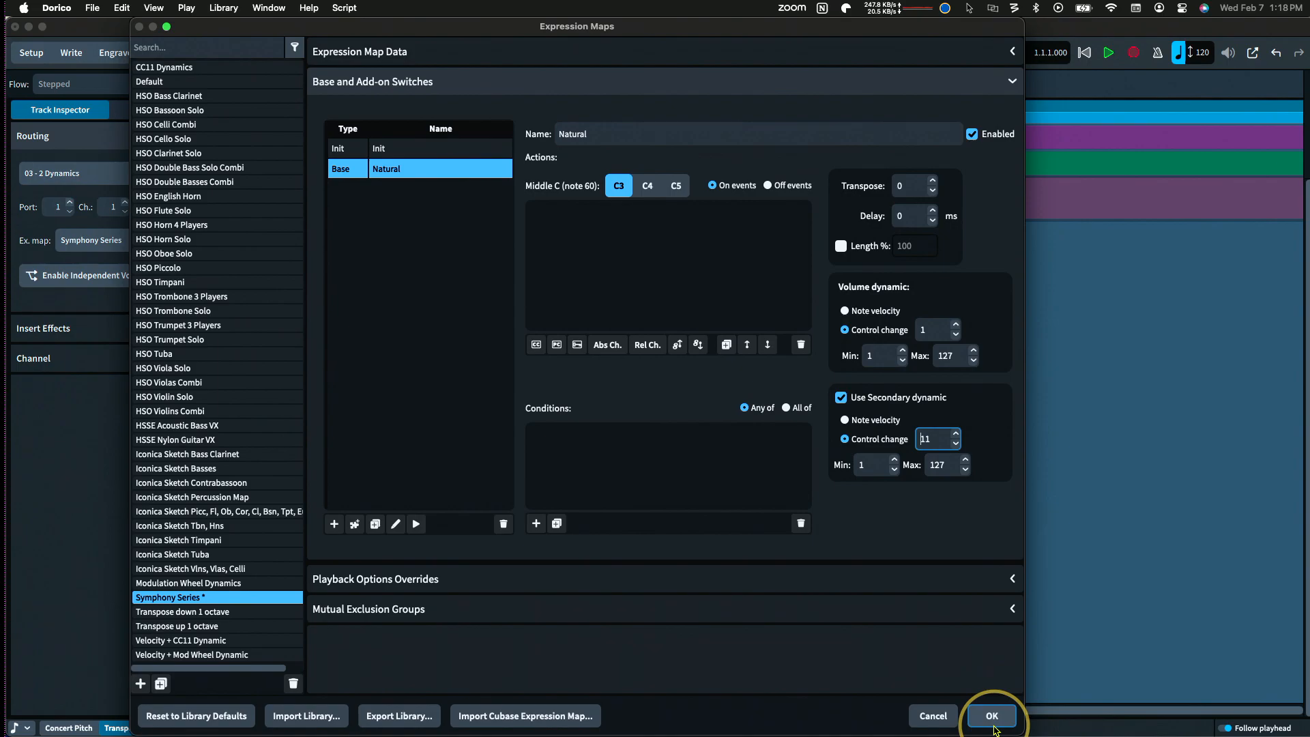
click(992, 716)
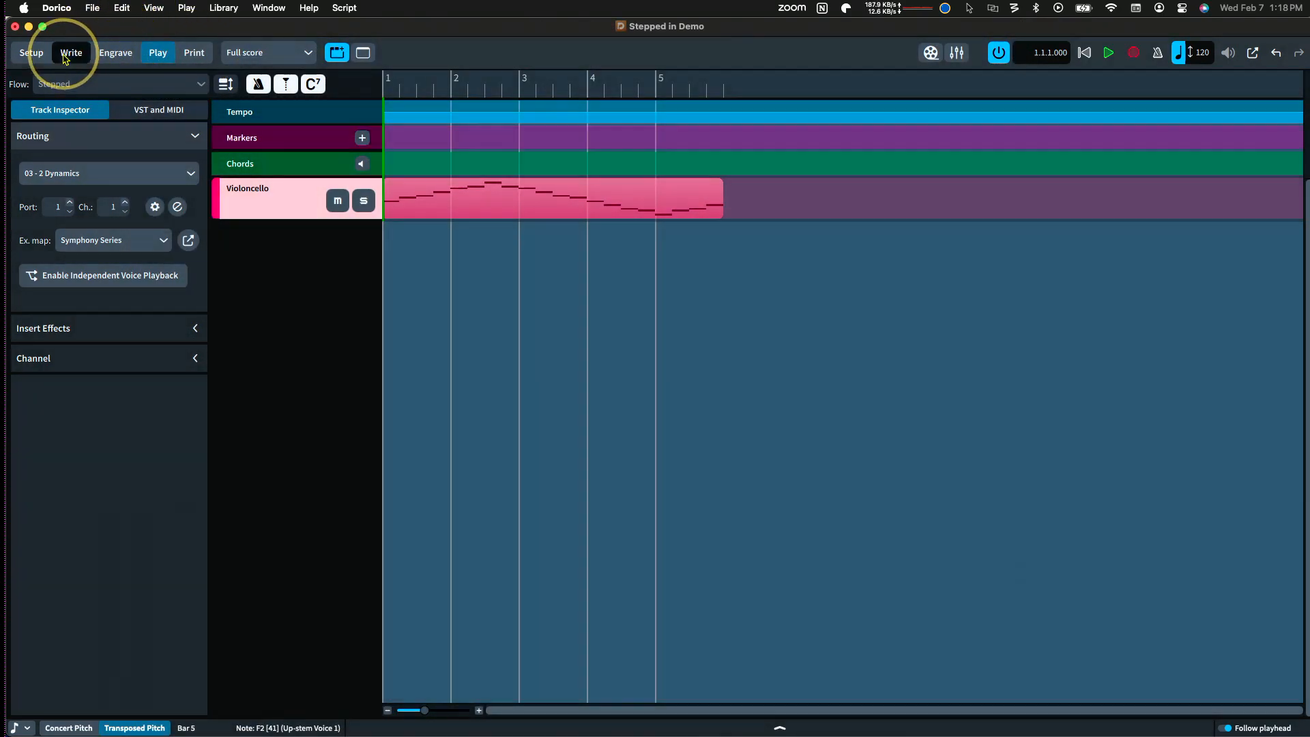
Step: Return to Write mode and draw a freehand wavy curve in the CC 11 lane around the ppp dynamic in bar 1
click(63, 60)
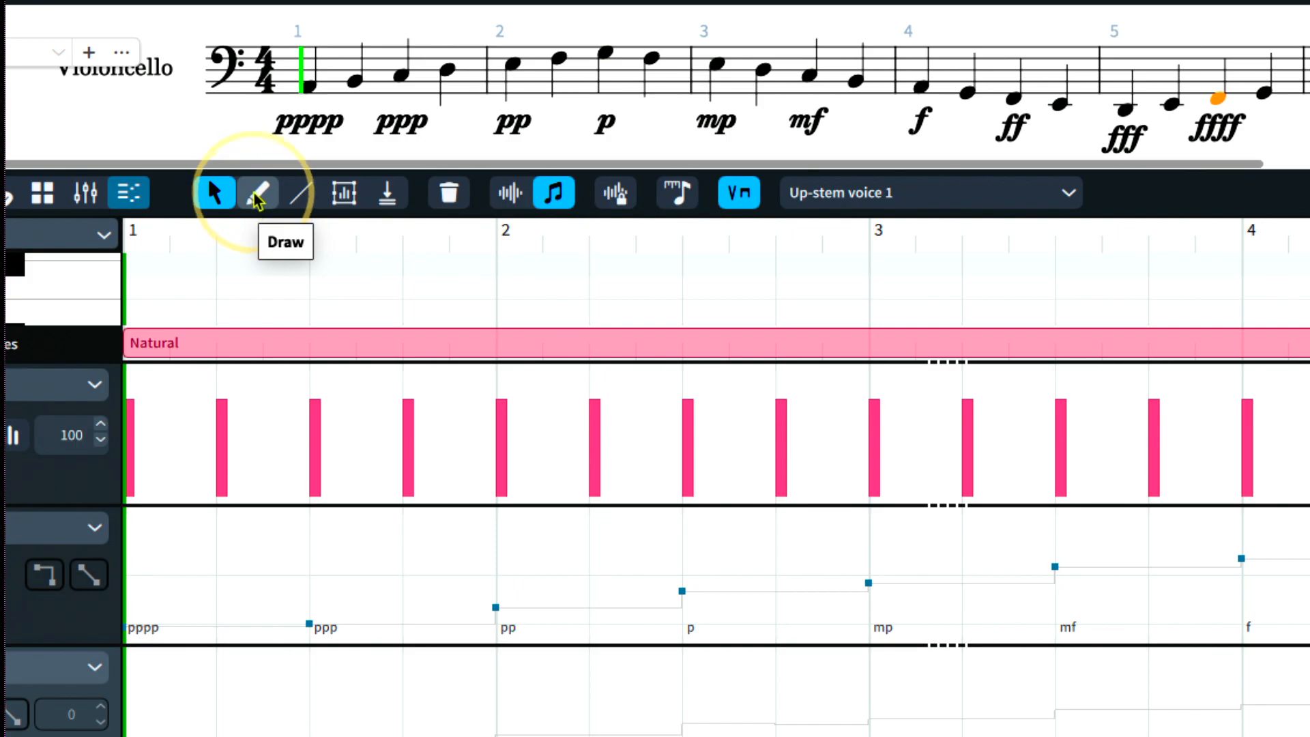
click(258, 194)
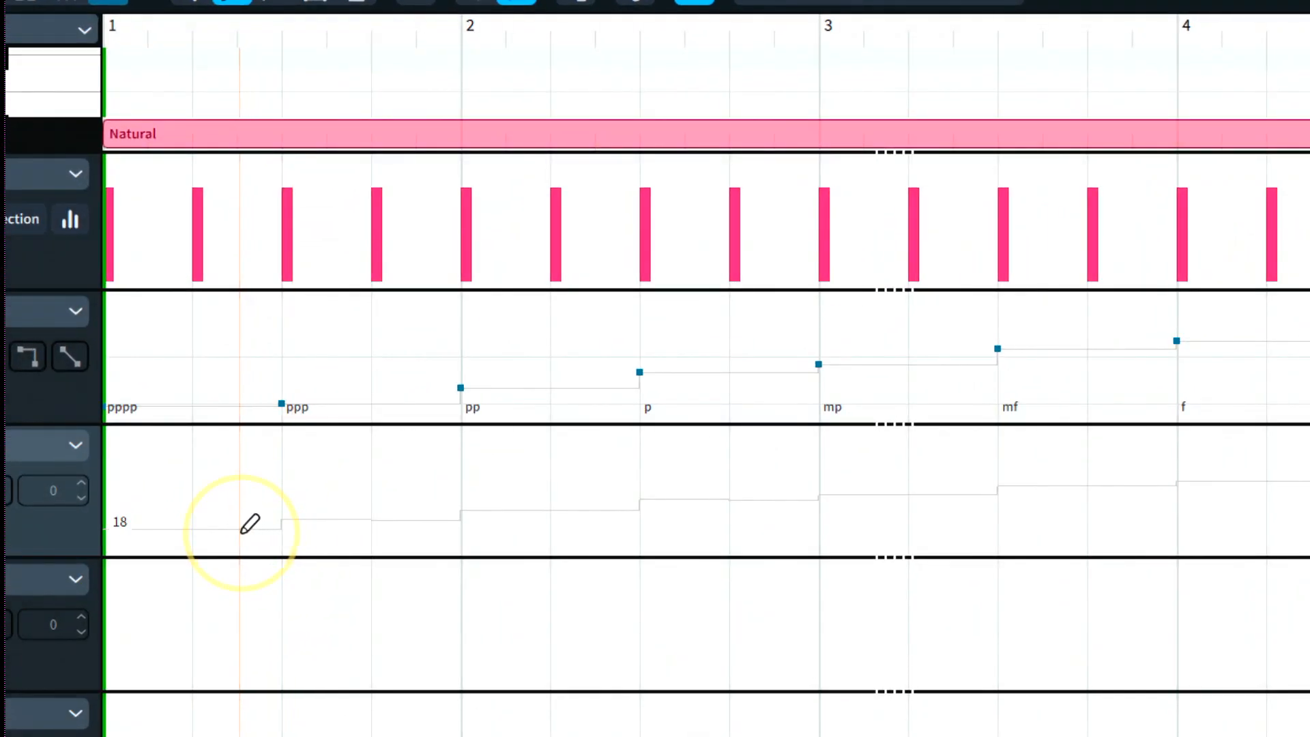
mouse_move(238, 526)
mouse_down()
mouse_move(247, 510)
mouse_move(272, 530)
mouse_move(303, 515)
mouse_move(343, 529)
mouse_move(349, 516)
mouse_up()
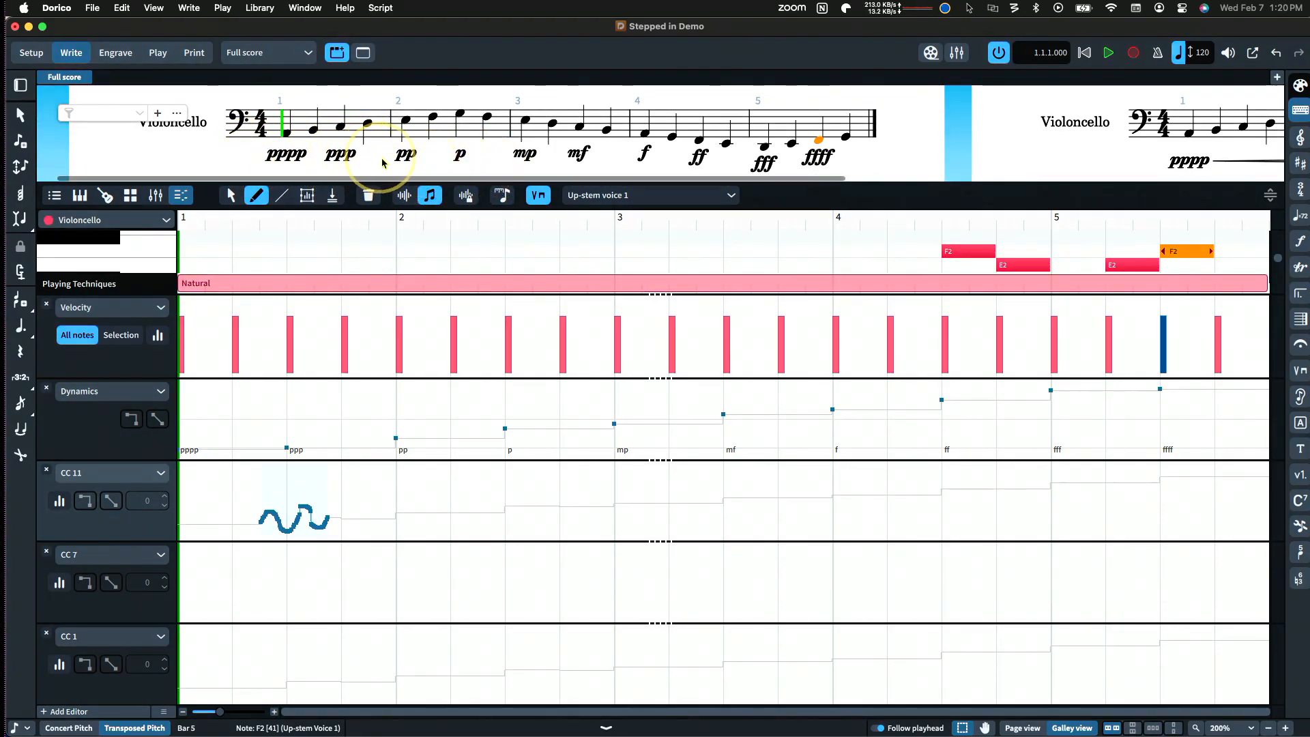
Step: Select all the hand-drawn CC 11 points around the ppp dynamic and delete them
click(230, 196)
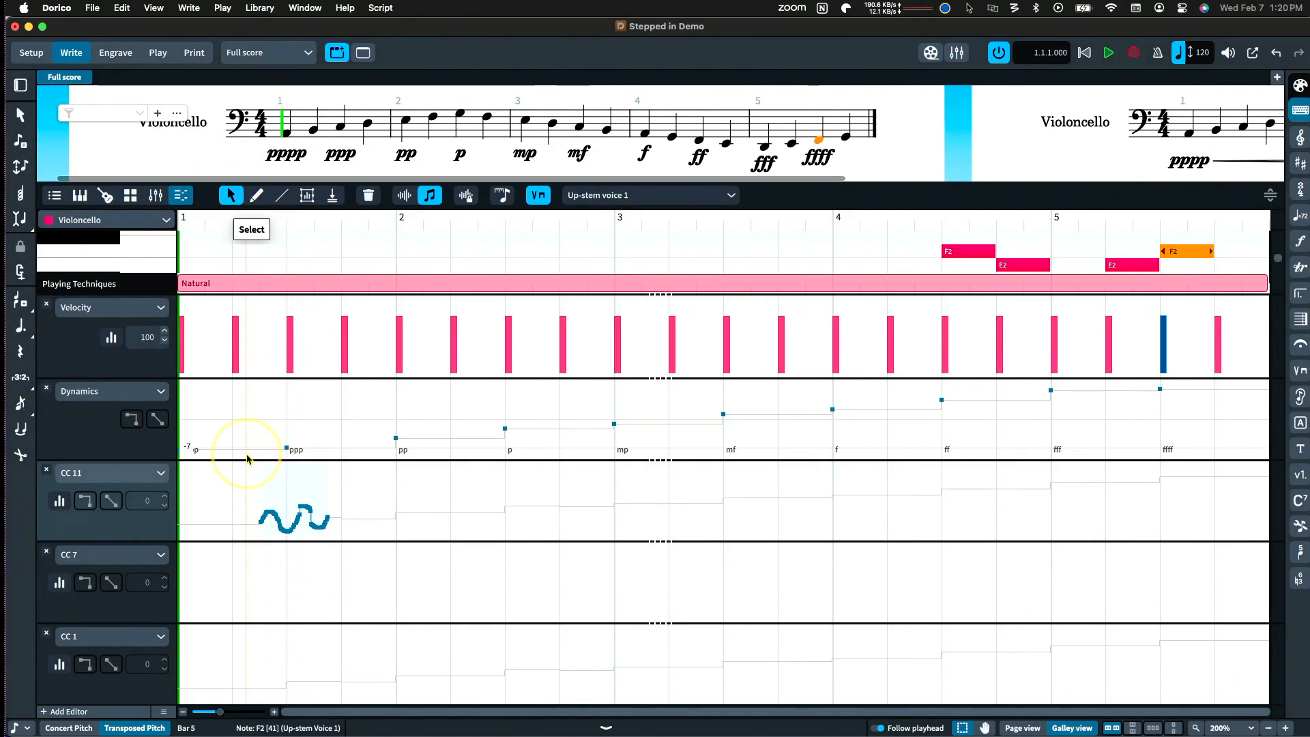
drag(248, 496, 366, 553)
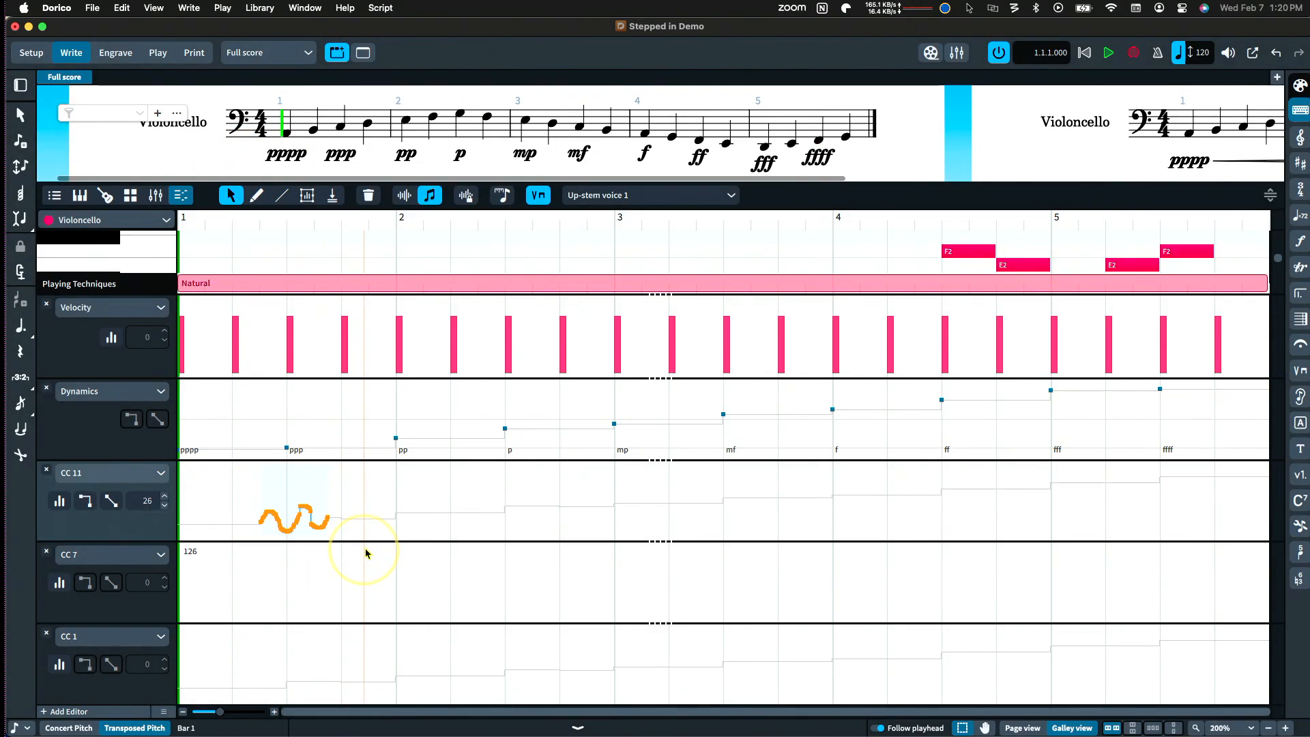
key(Delete)
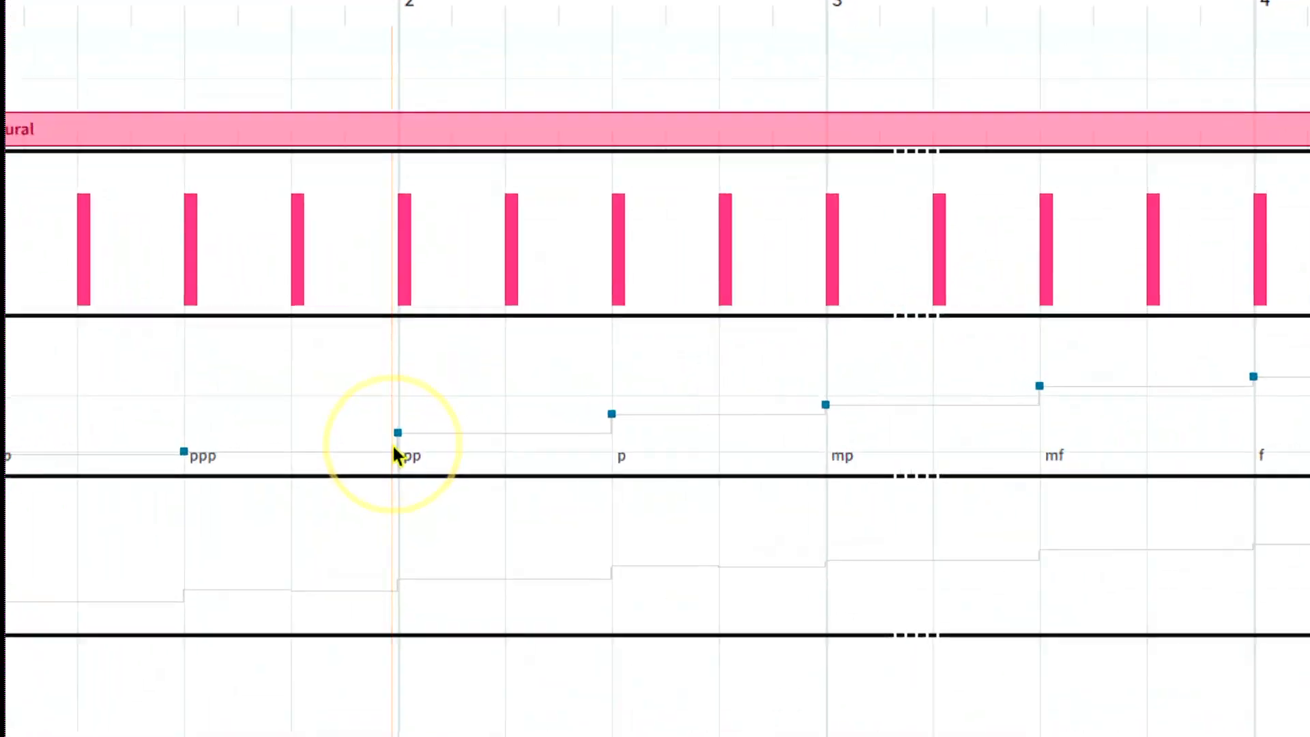
Step: Select the pp, p and ppp points in the Dynamics lane one at a time to compare them with the score's dynamics
click(400, 428)
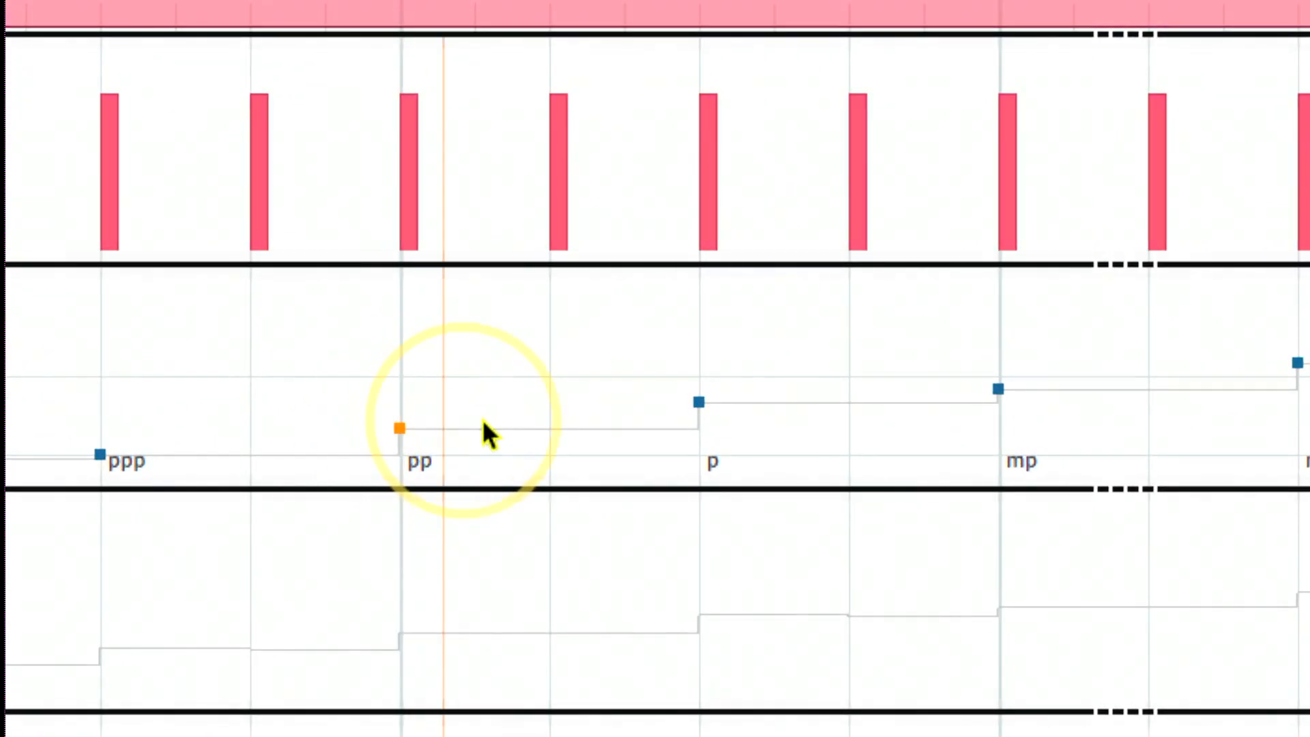
click(697, 401)
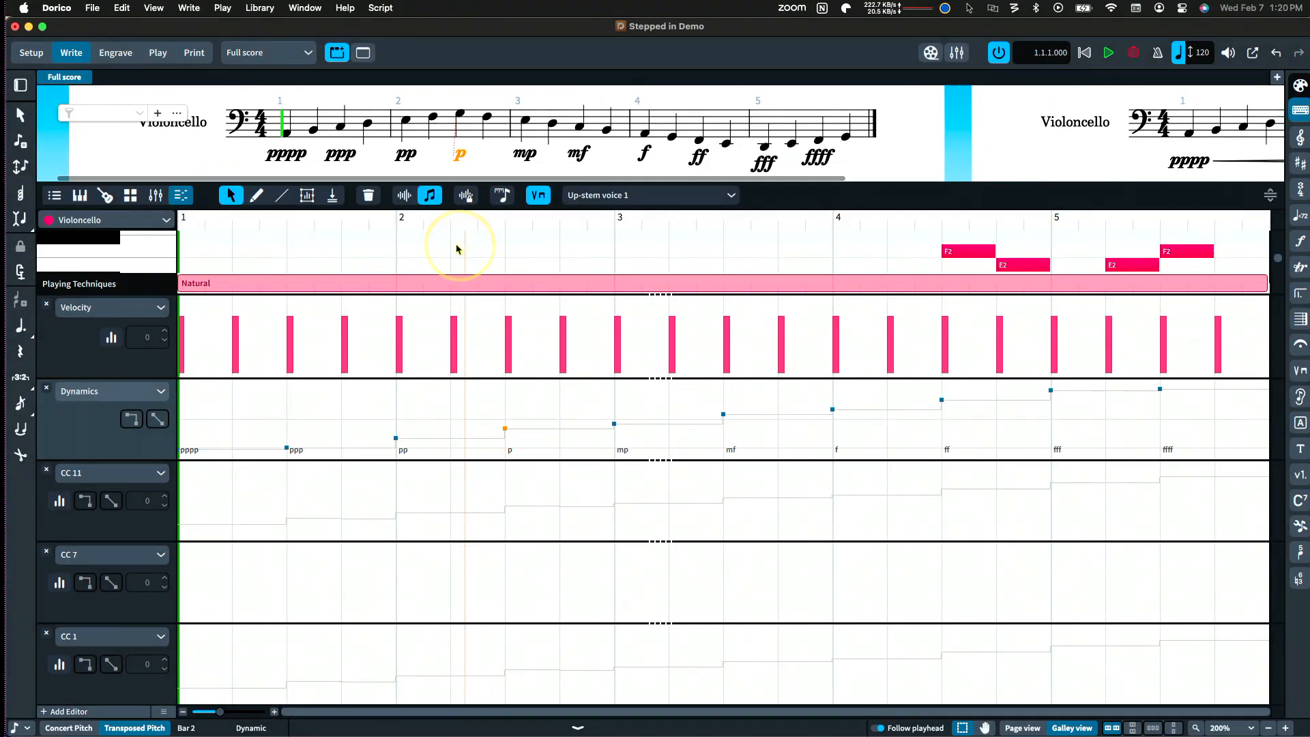
click(396, 438)
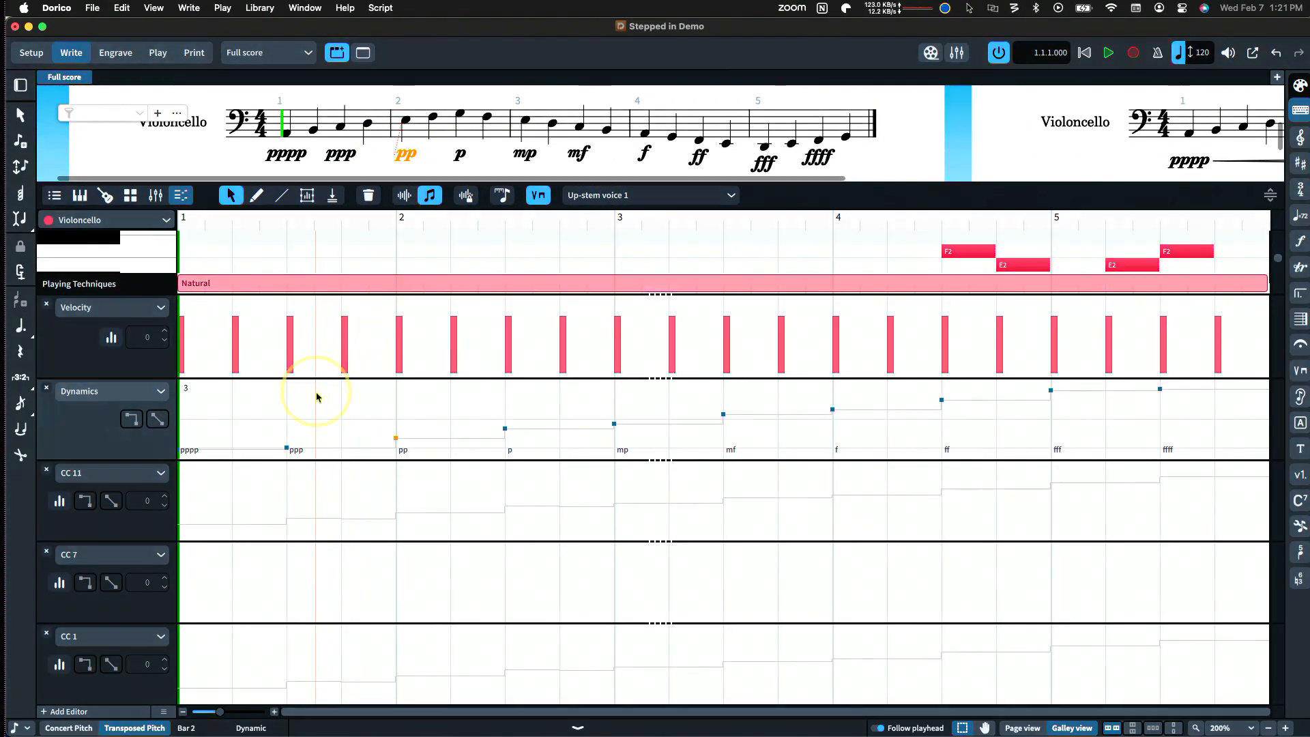
click(286, 449)
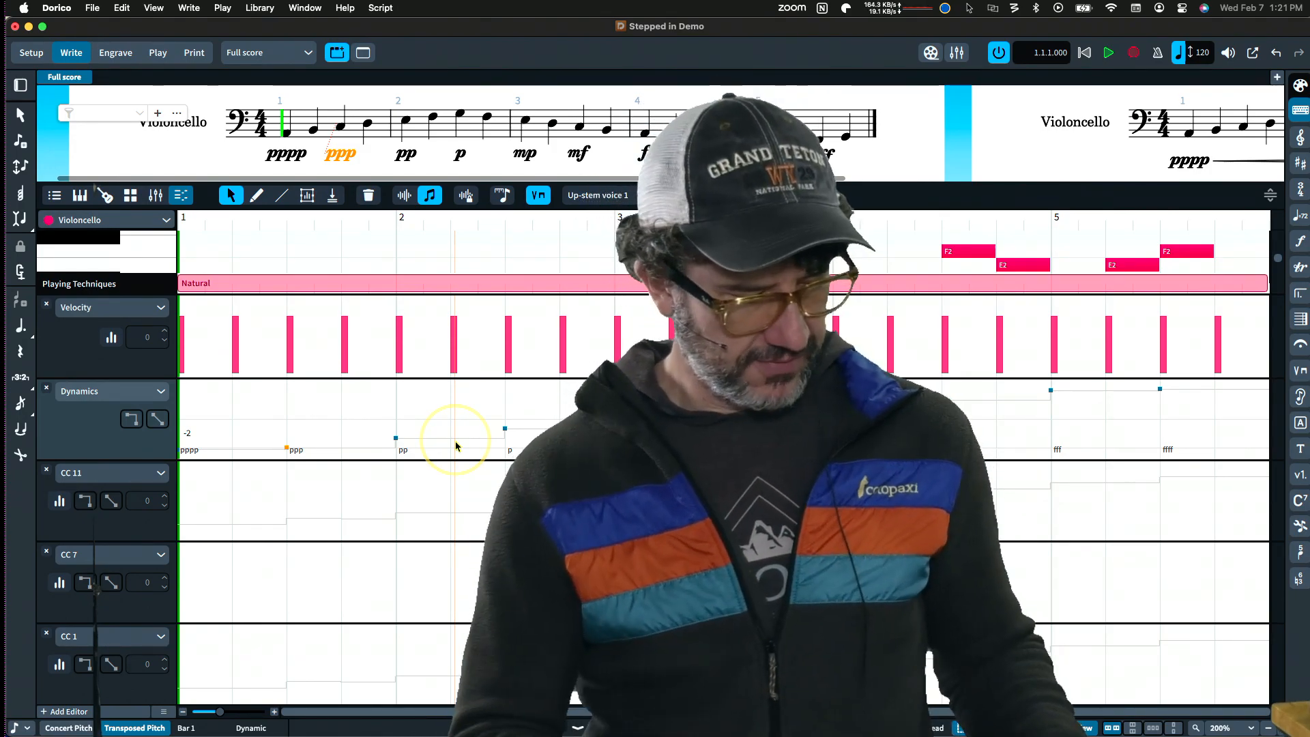
Step: Open the Playback Options, reposition the dialog over the key editor, and show the Dynamics category
key(super+shift+p)
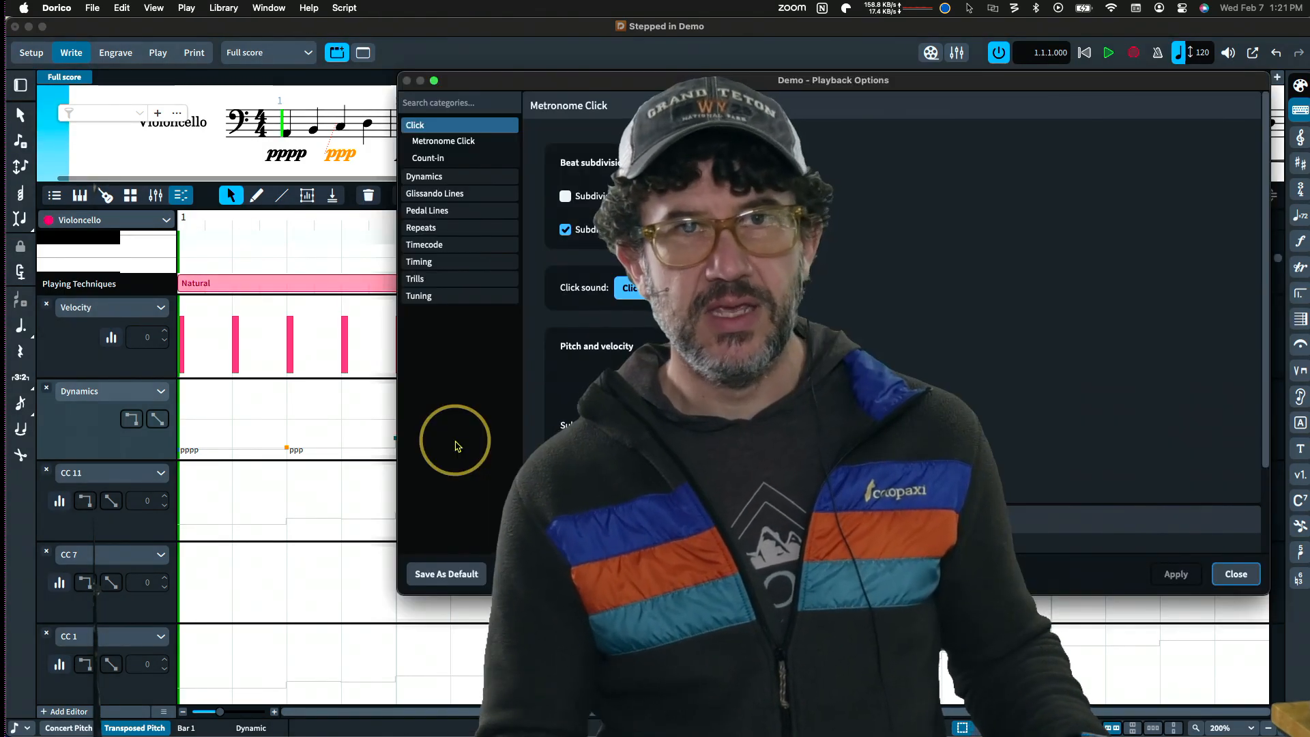
drag(598, 85, 224, 153)
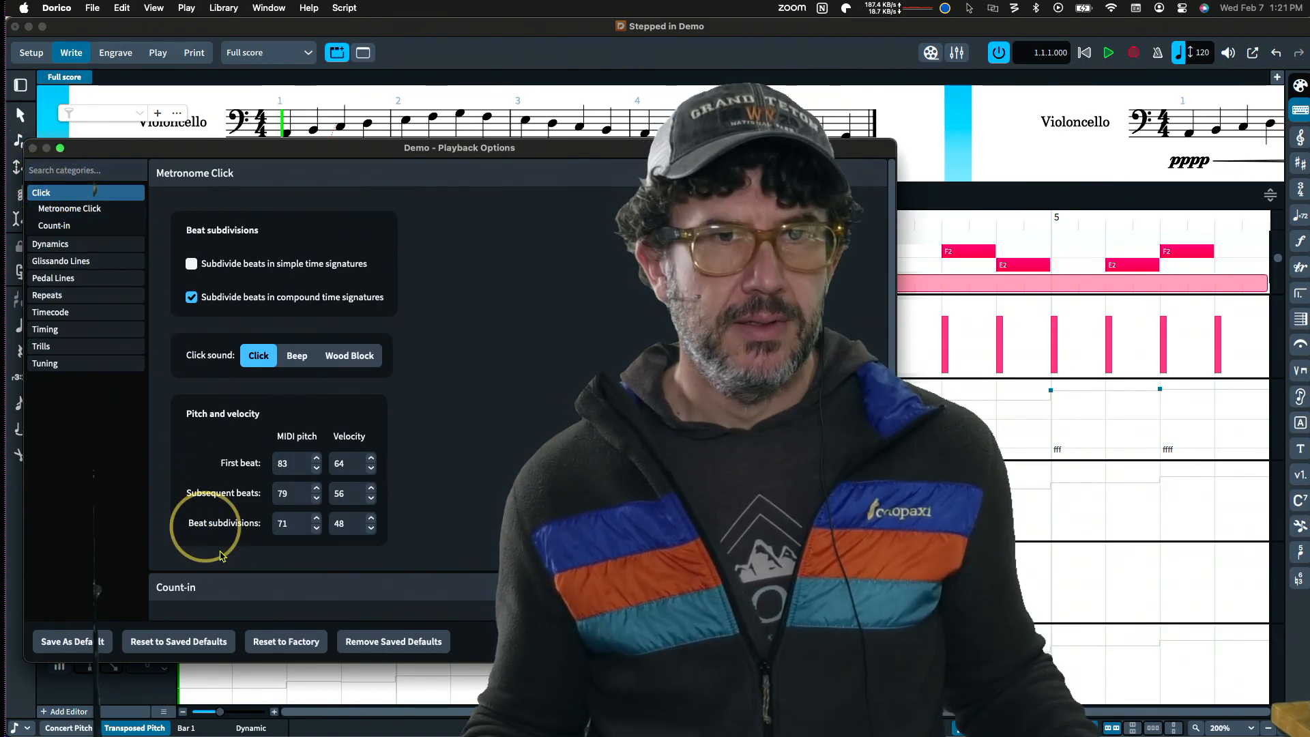
drag(397, 152, 659, 153)
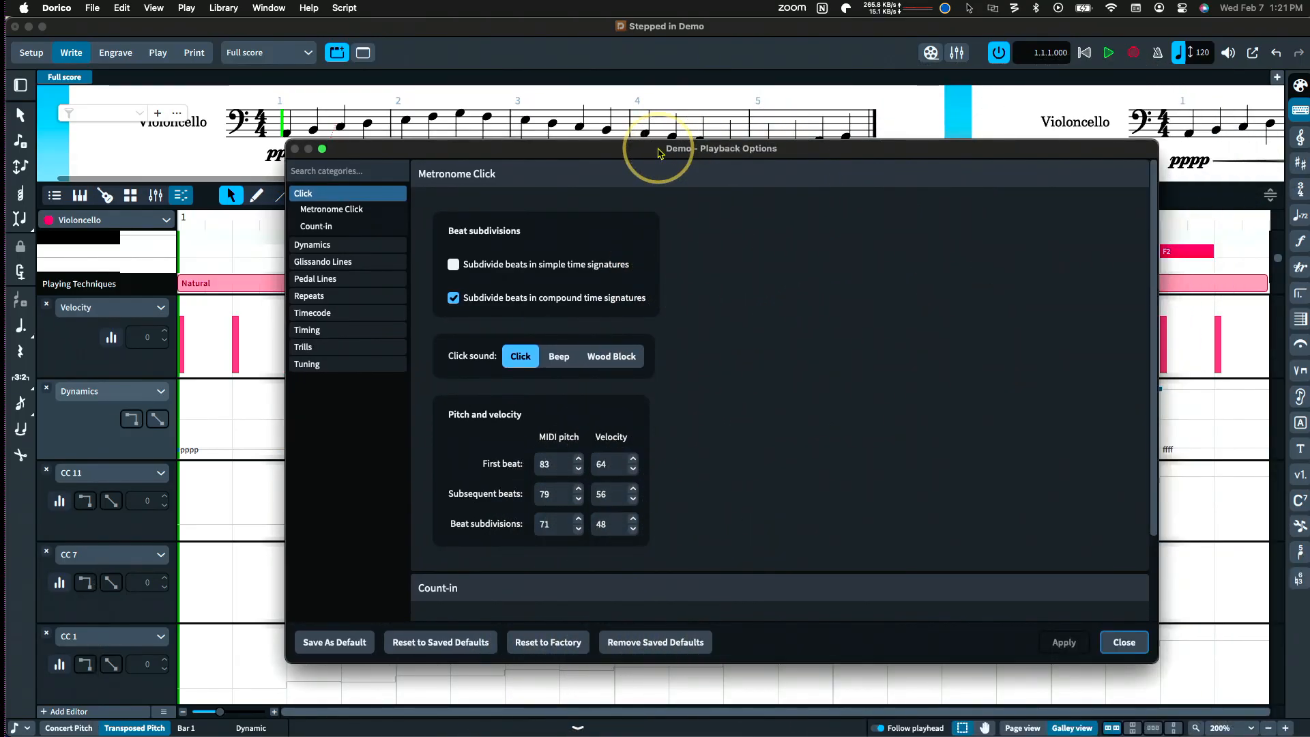
click(361, 244)
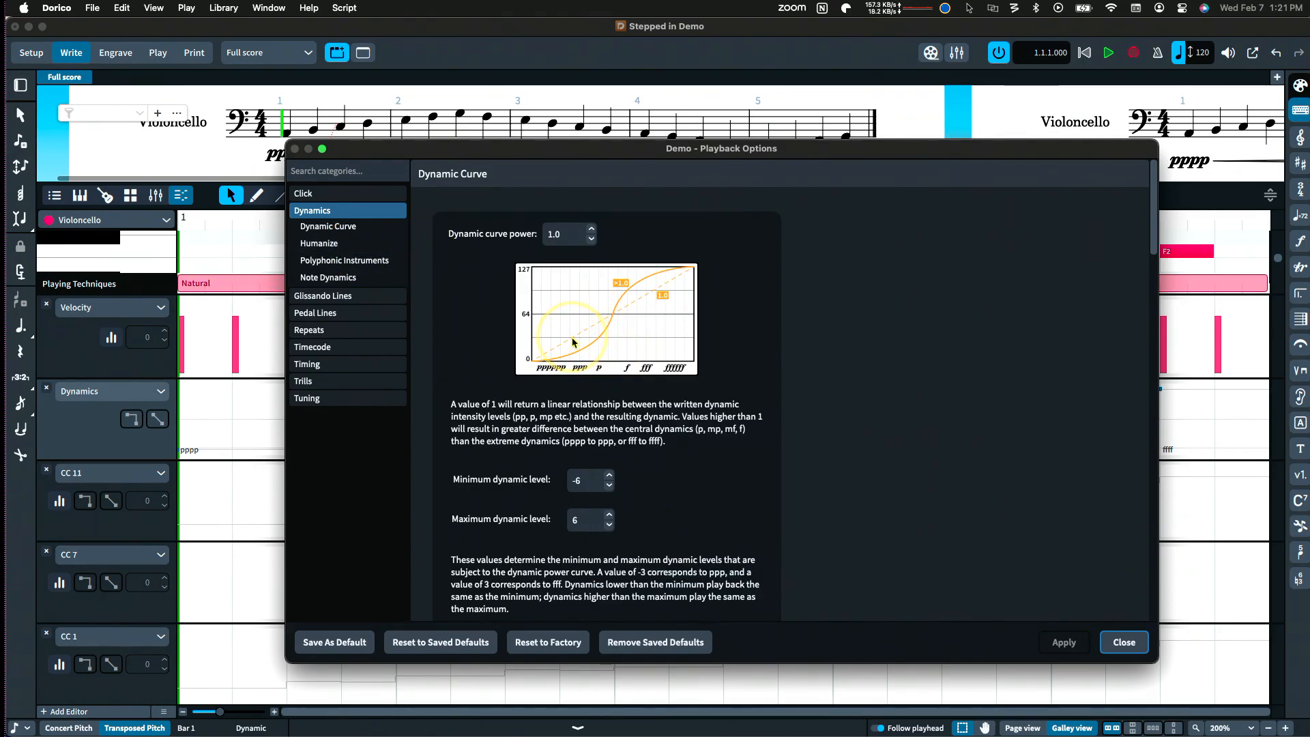
Step: Examine the Dynamic Curve, Humanize, Polyphonic Instruments and Note Dynamics playback options, and close the dialog
scroll(573, 343, down, 10)
scroll(573, 343, up, 5)
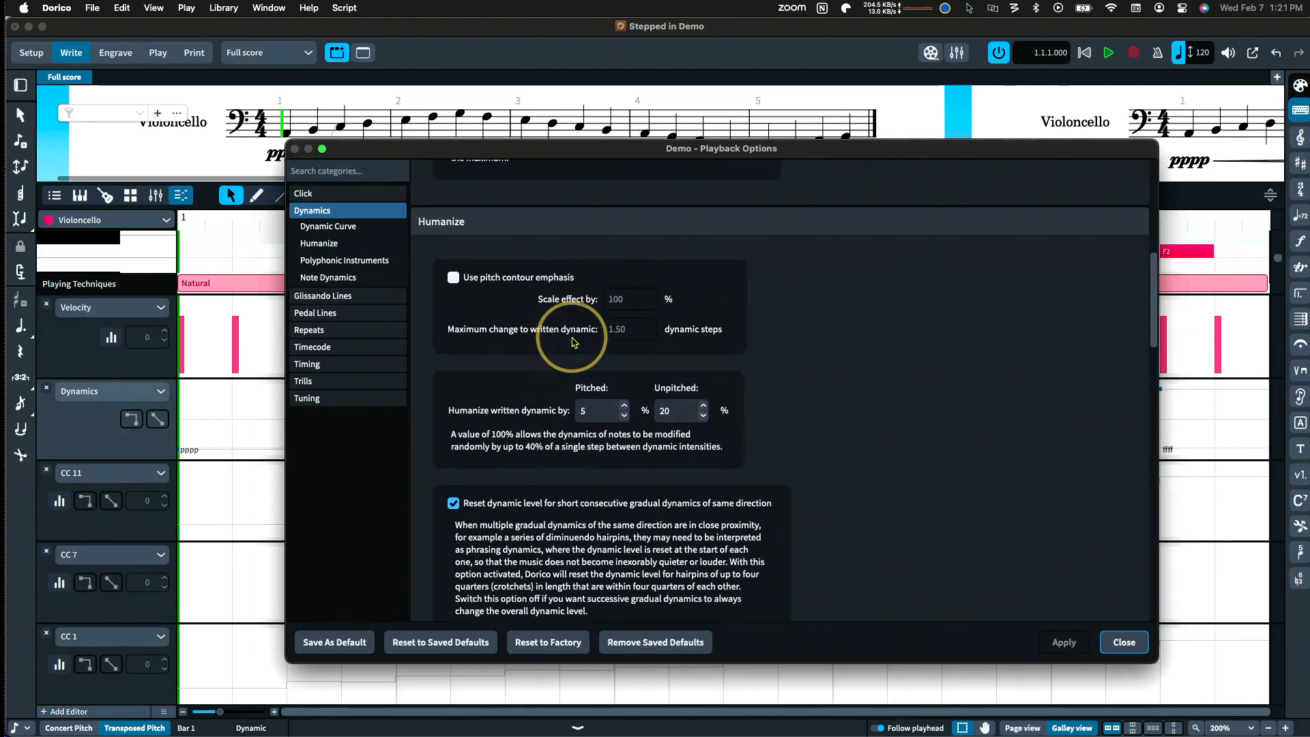
scroll(573, 342, up, 1)
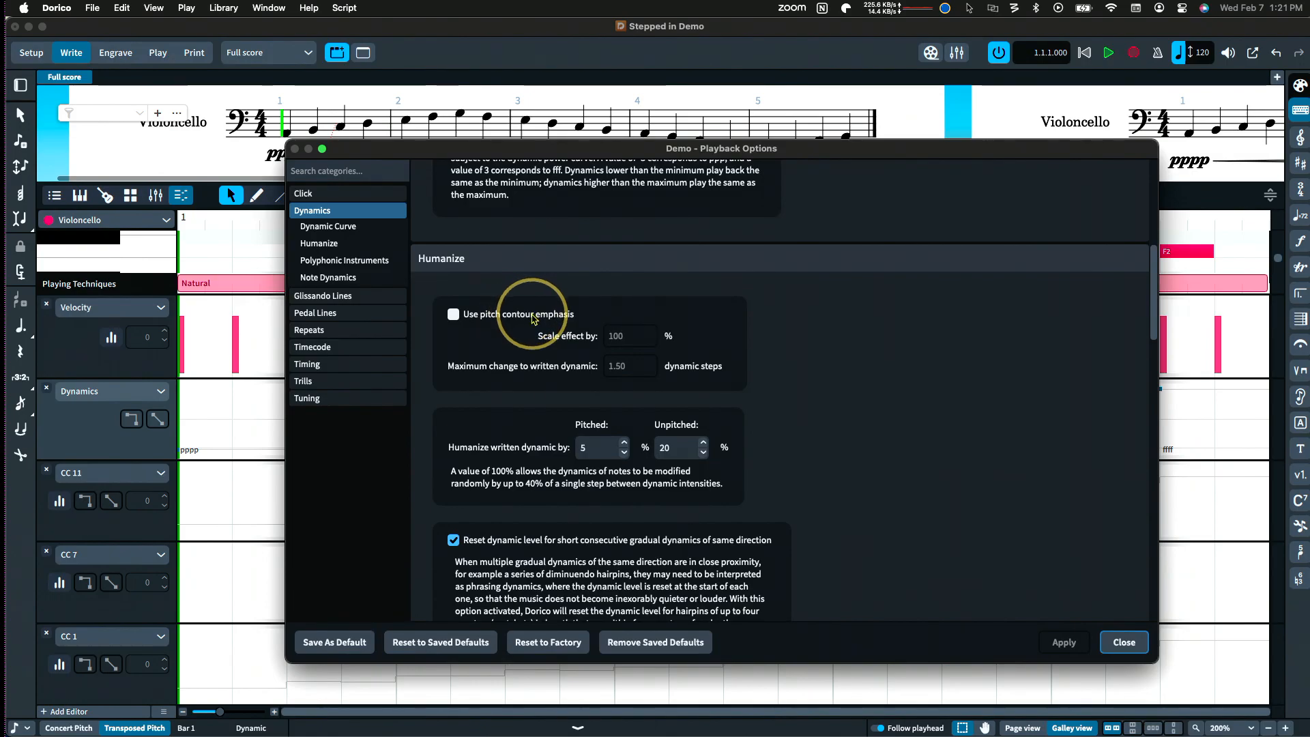
scroll(531, 316, down, 10)
scroll(532, 318, up, 6)
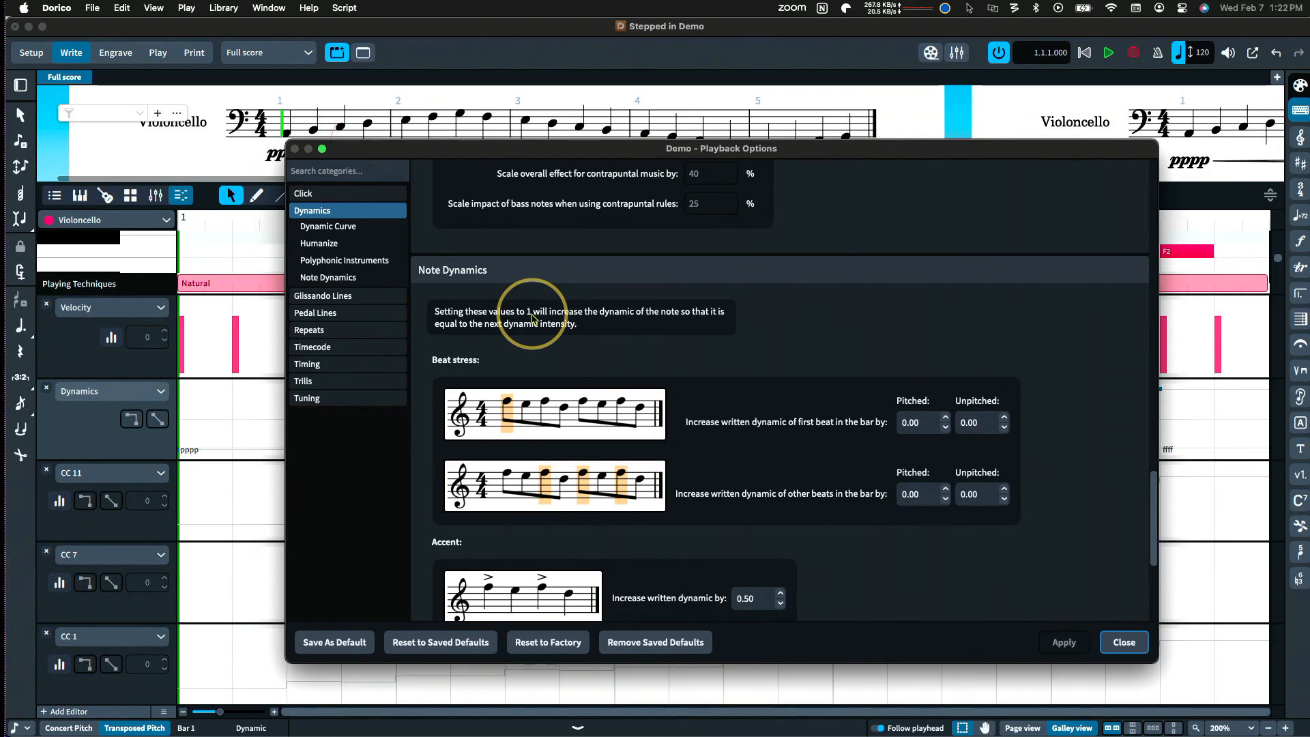
scroll(532, 318, up, 15)
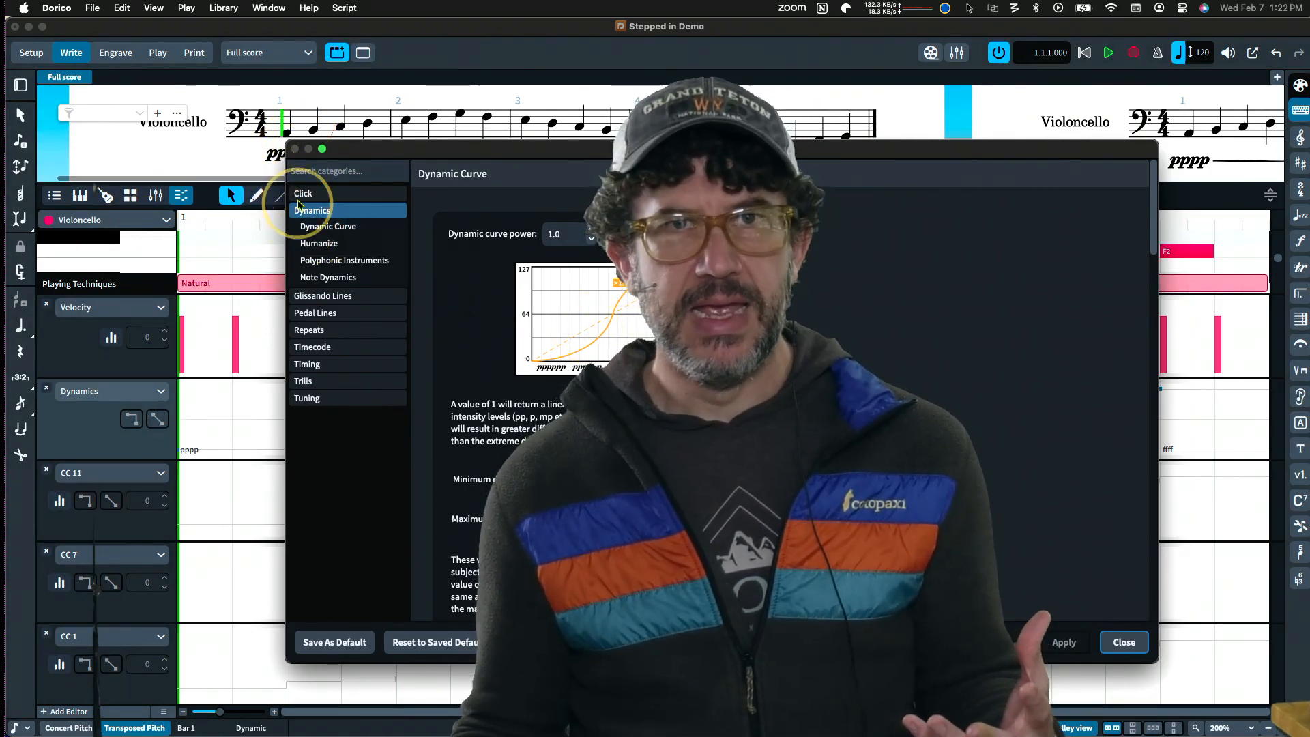
click(1124, 642)
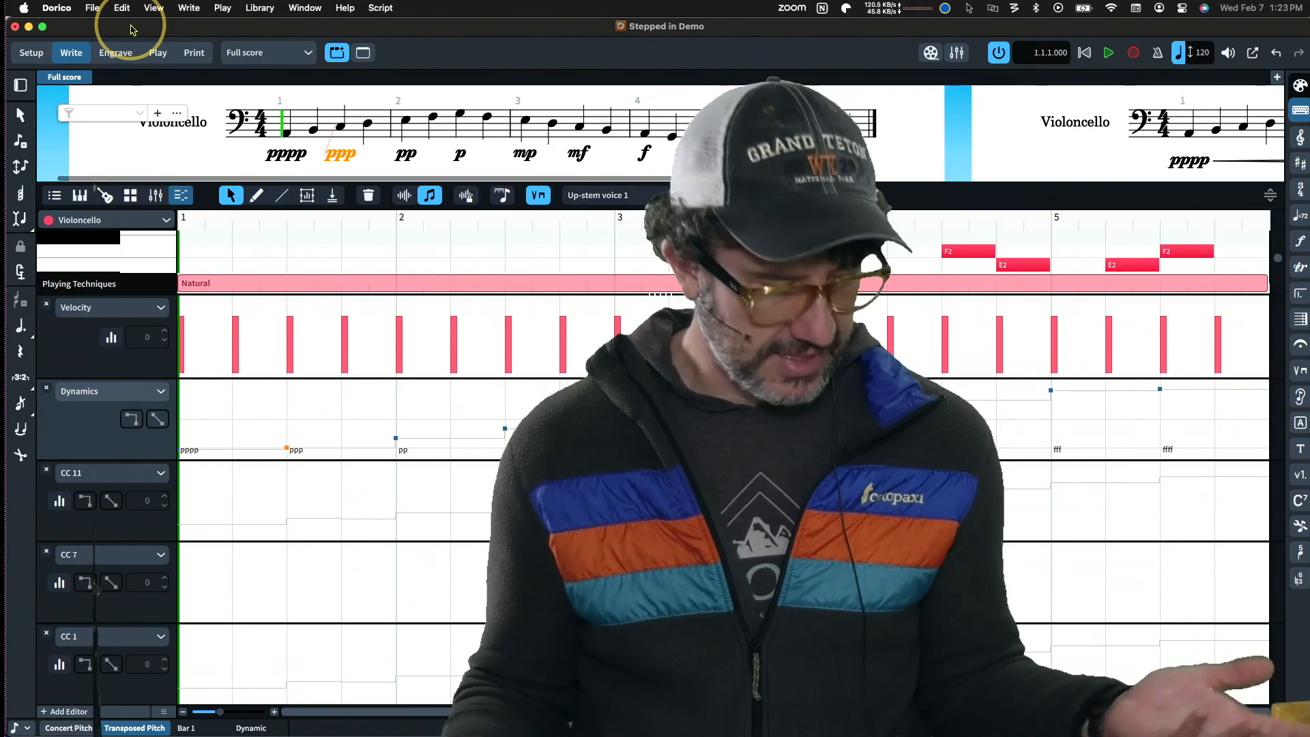
Step: Reopen the Playback Options to examine the dynamic curve power and the minimum and maximum dynamic levels, and close the dialog
key(super+shift+p)
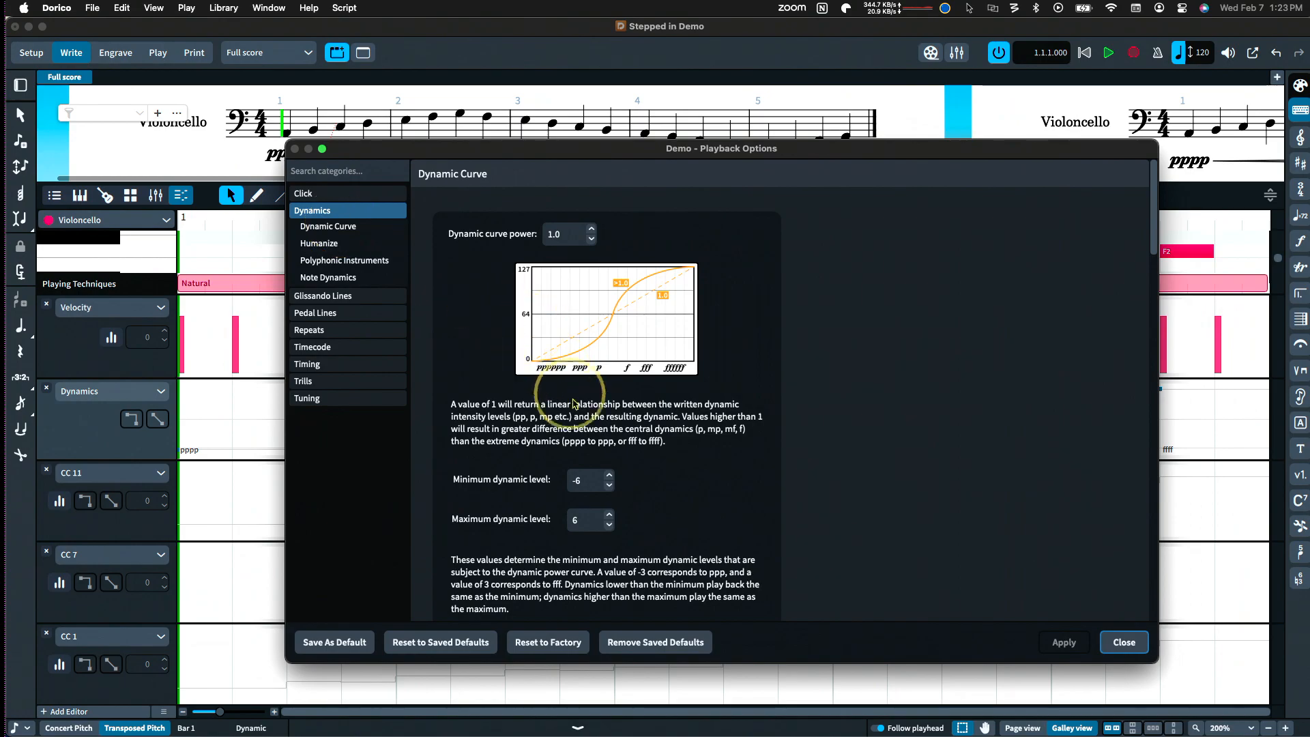
scroll(573, 404, down, 15)
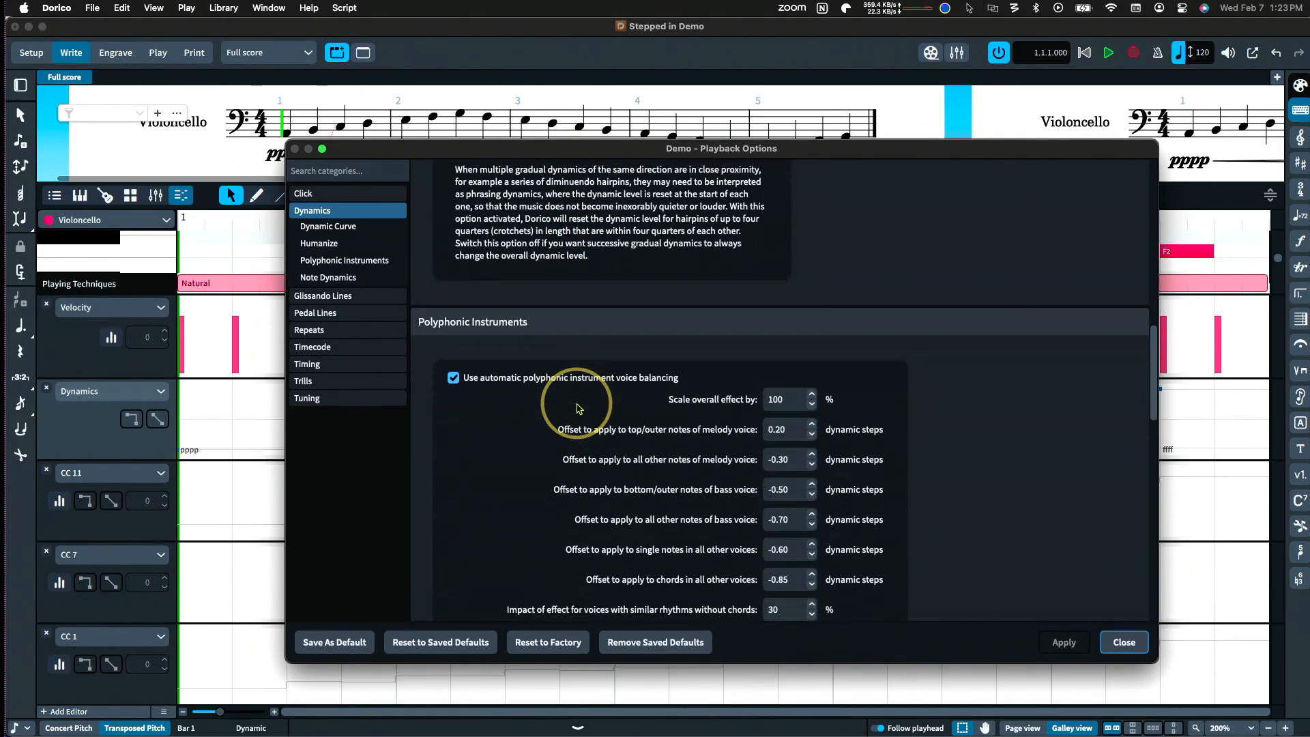
scroll(576, 408, up, 20)
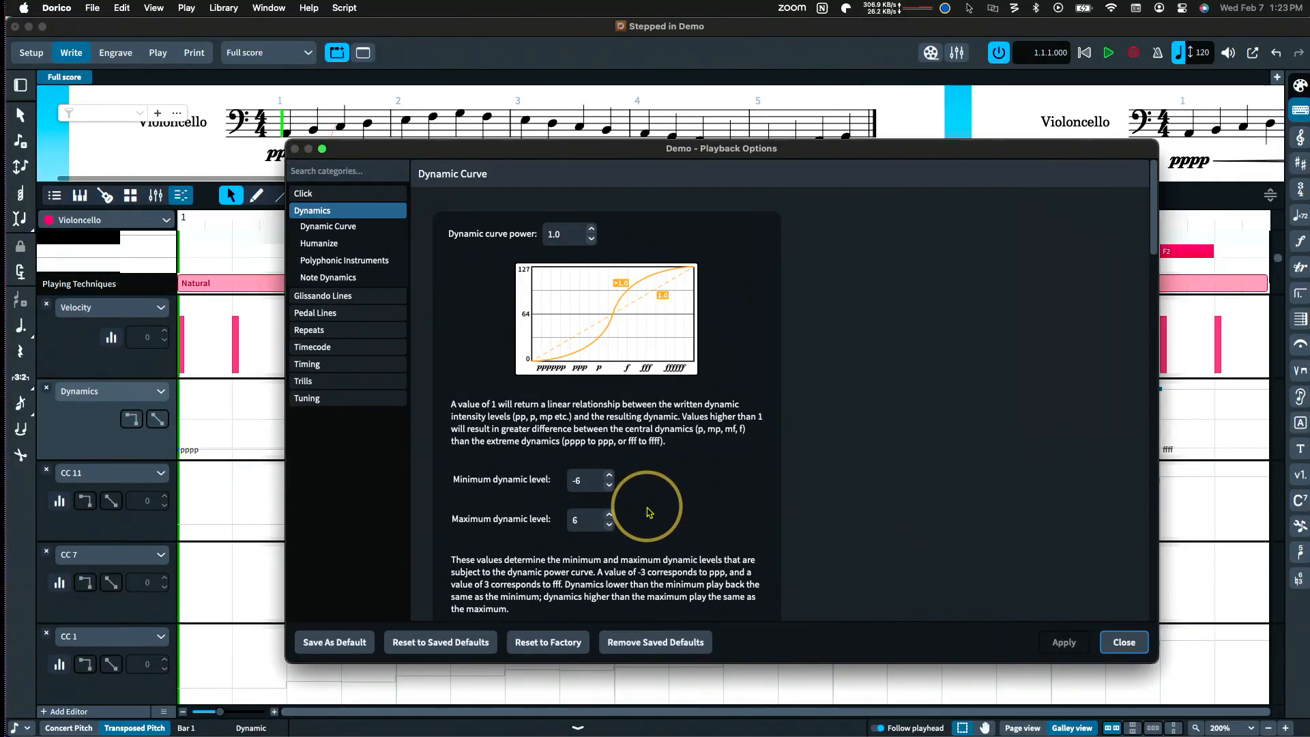
click(1124, 642)
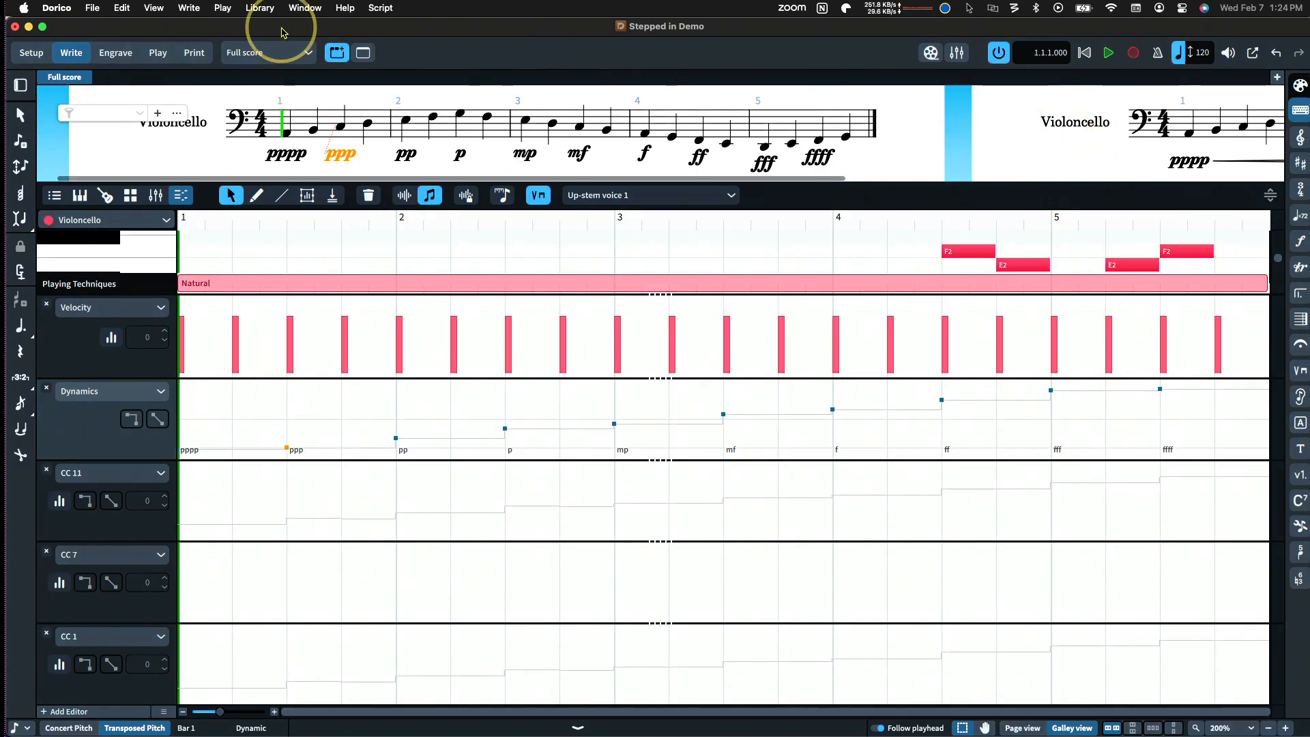
drag(138, 31, 1, 136)
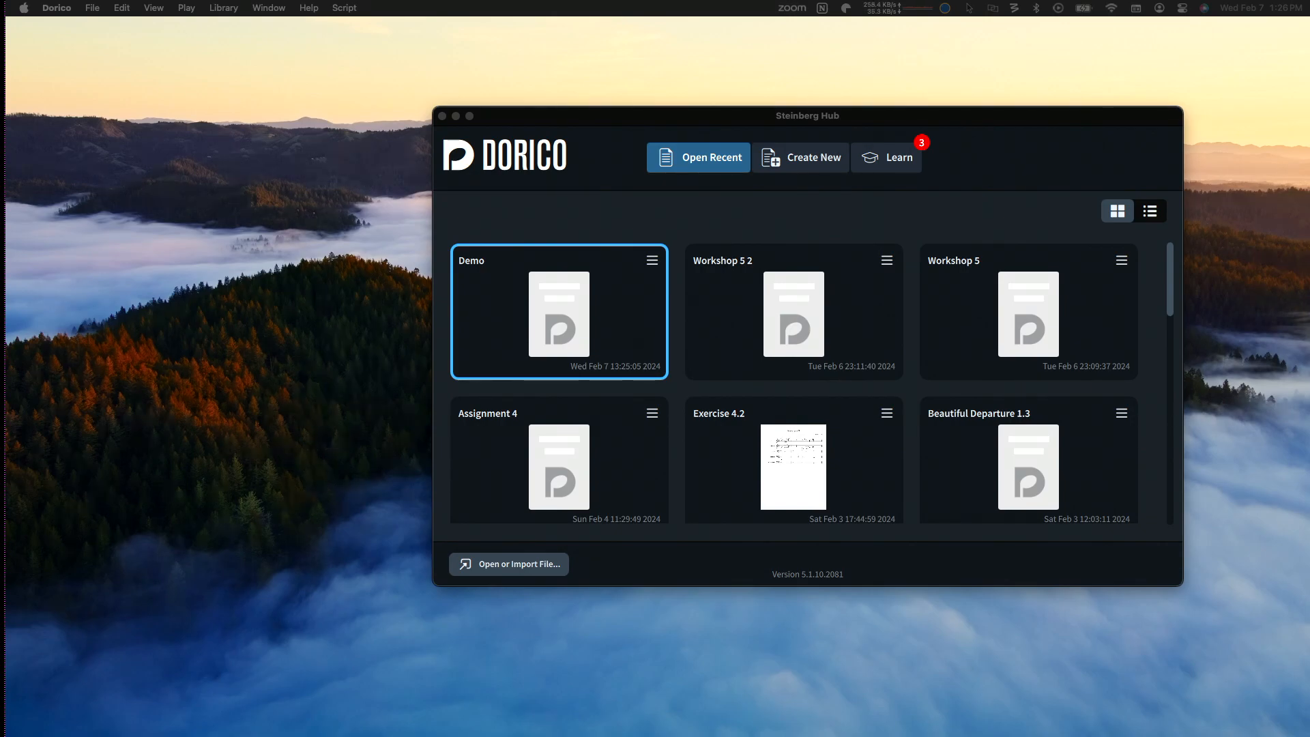
key(super+Tab)
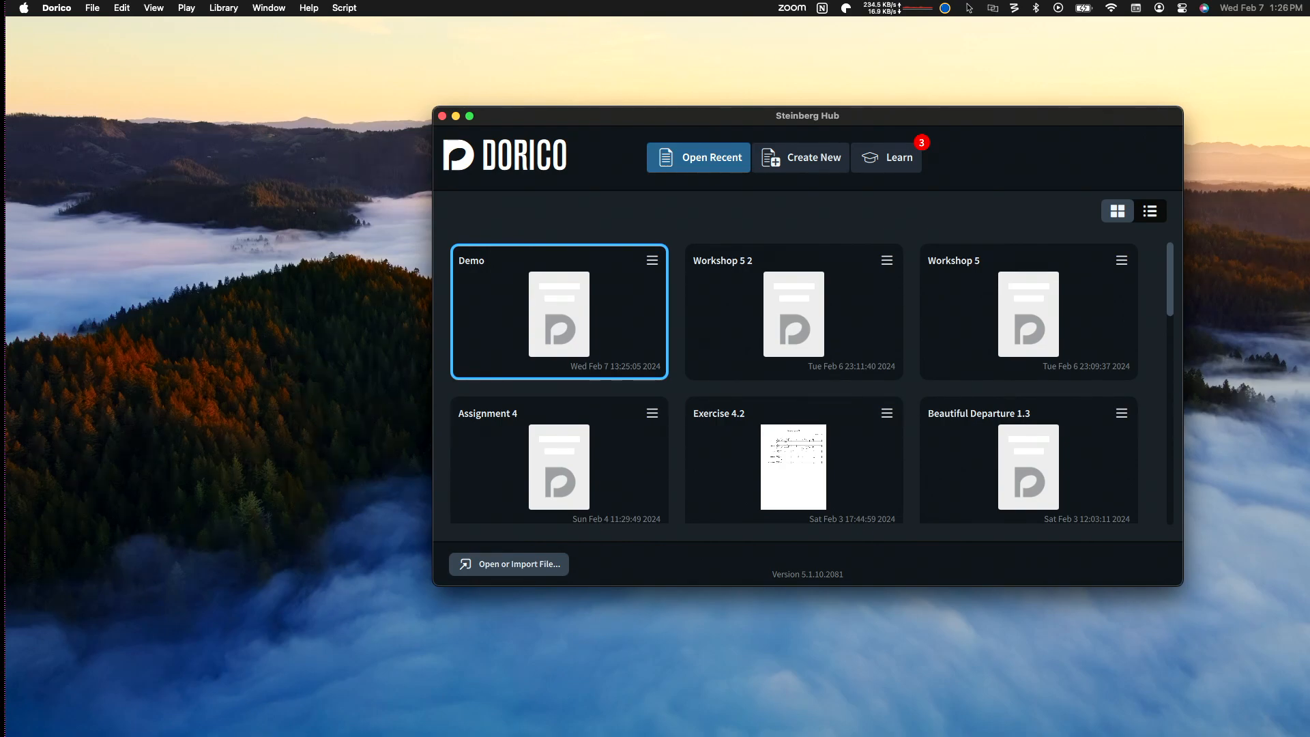
key(super+Tab)
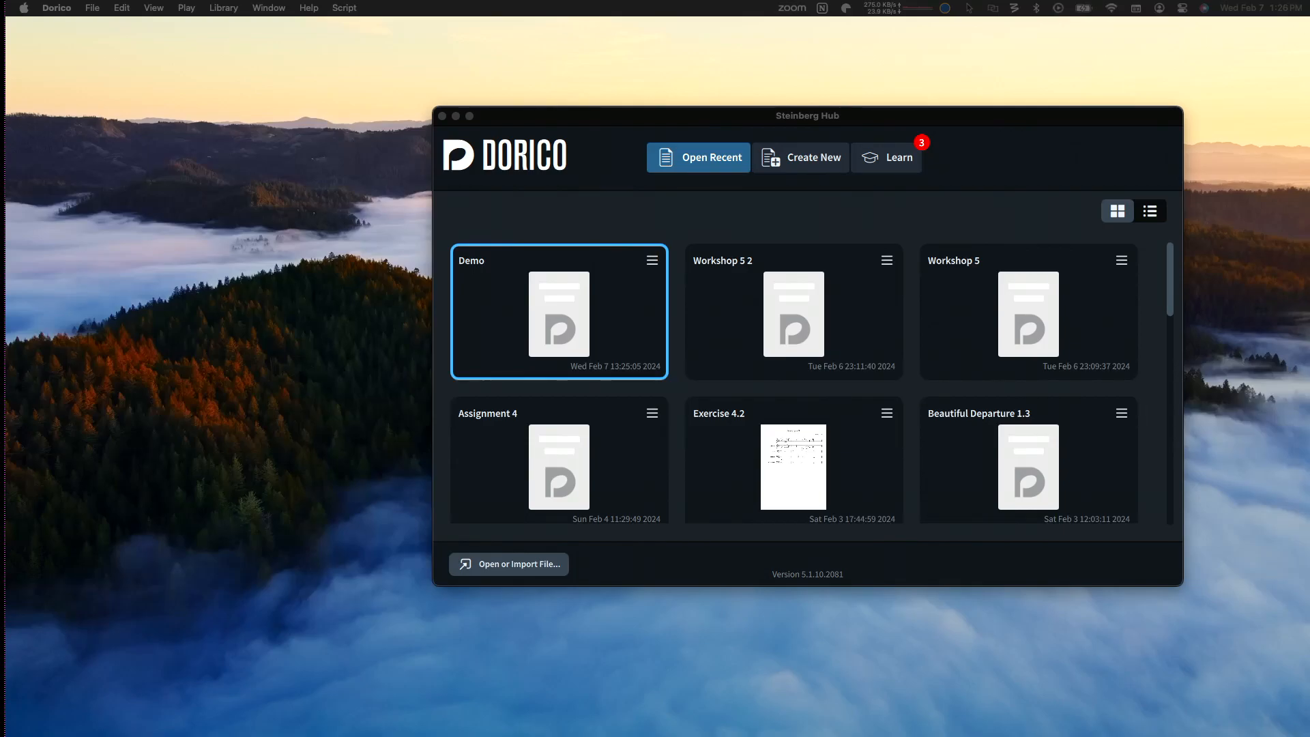